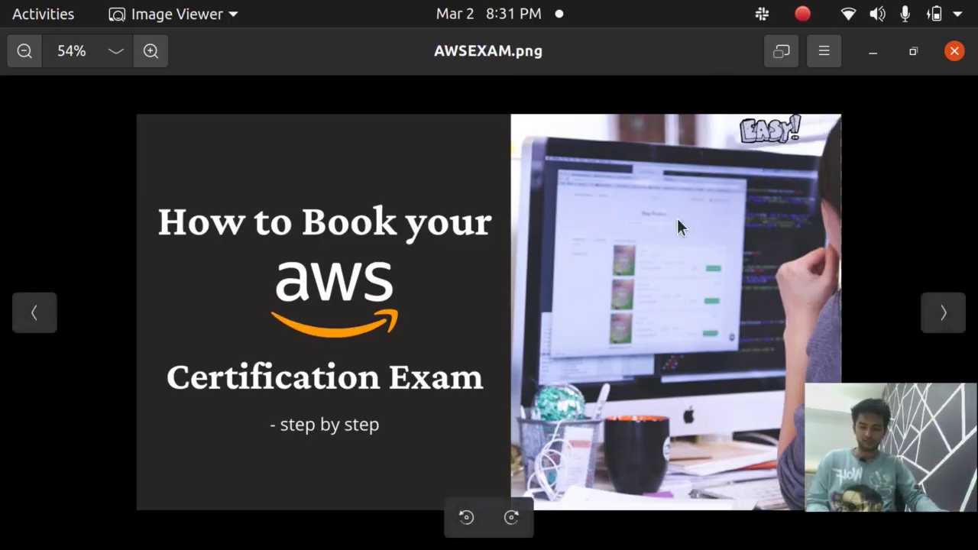
- Launch Brave and search Google for AWS Certification from the 'aws cer' address-bar suggestion
key("super")
type("b")
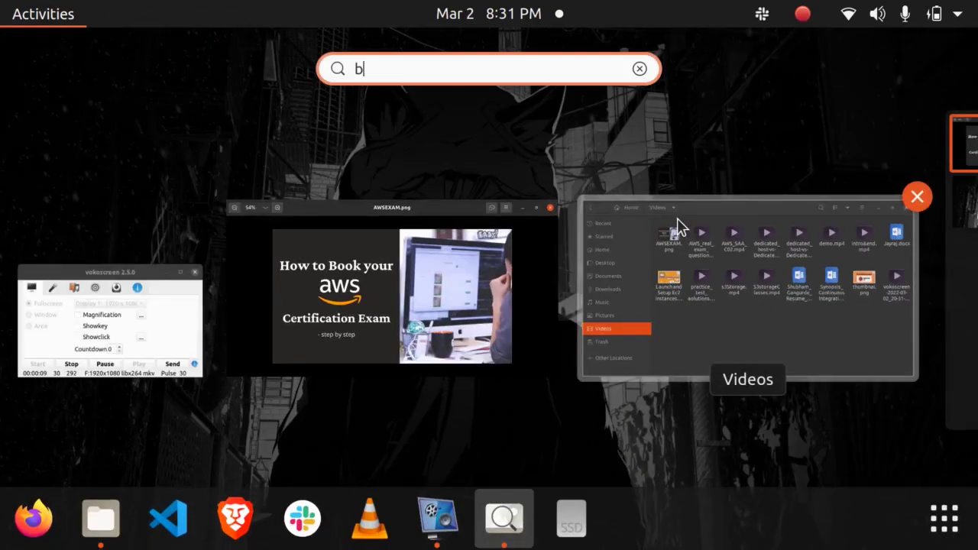
type("rave")
key("Return")
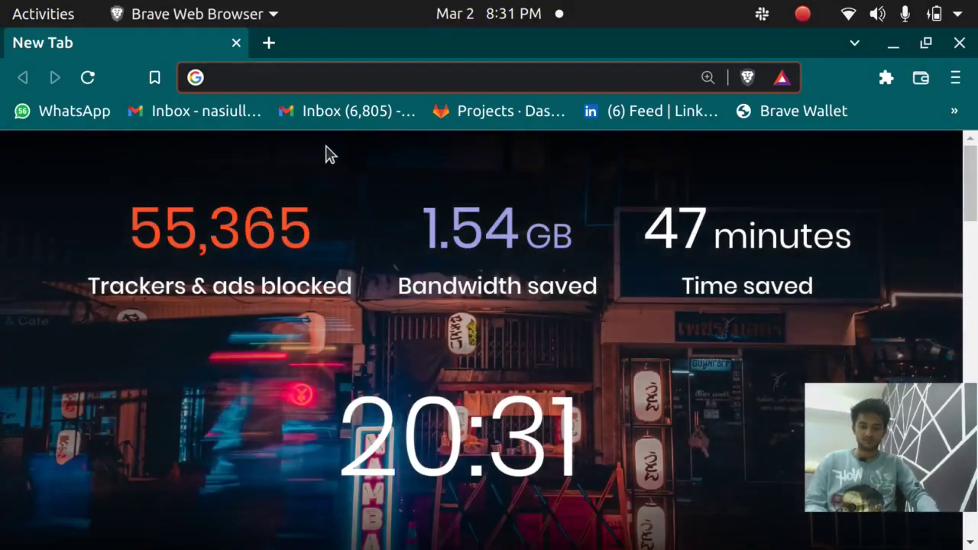
type("aws cer")
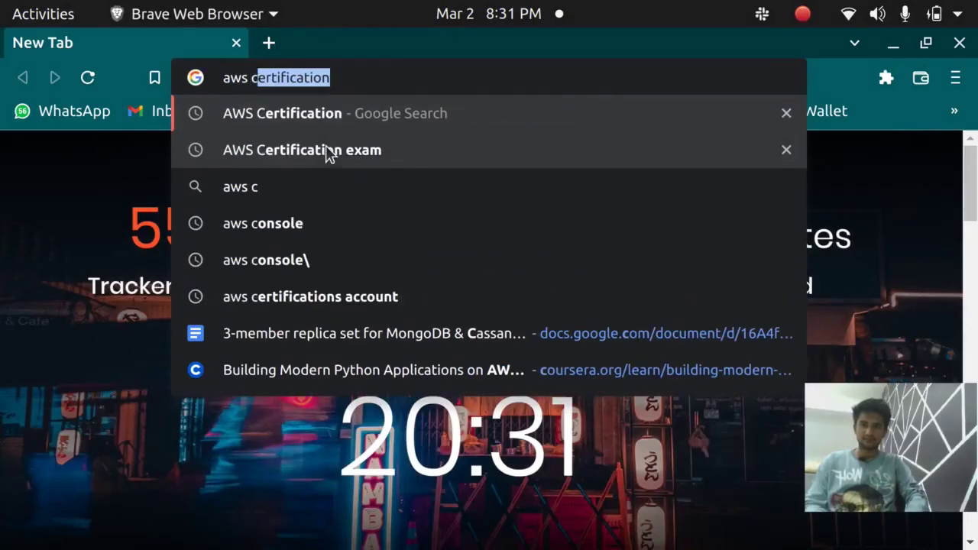
left_click(402, 110)
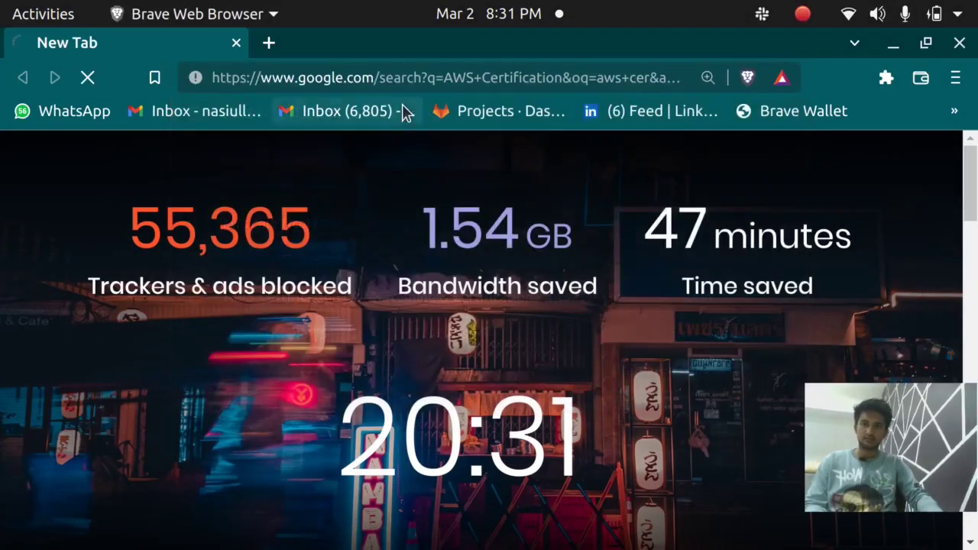
- Open the official aws.amazon.com certification result, choose Schedule an exam, and scroll to the account panel
scroll(267, 262, "down", 1)
left_click(136, 298)
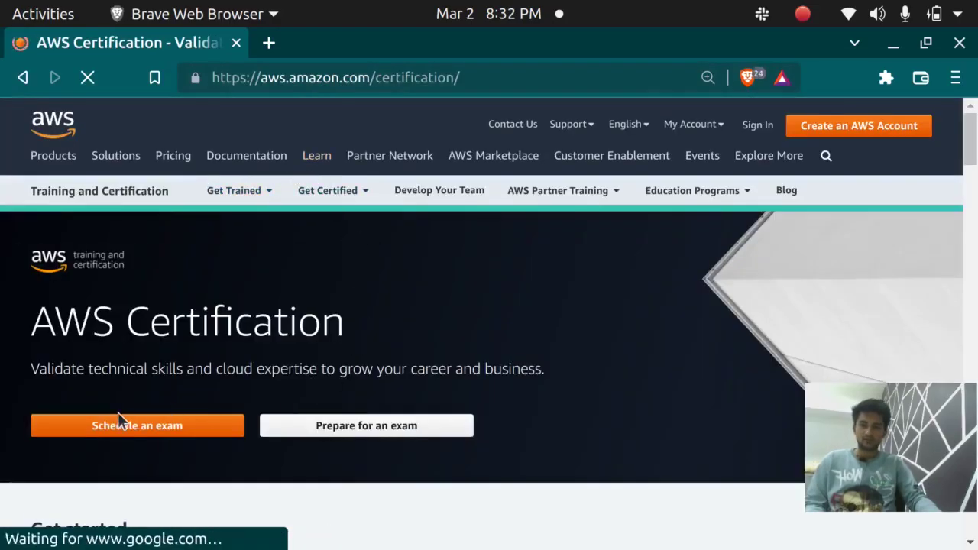
left_click(129, 425)
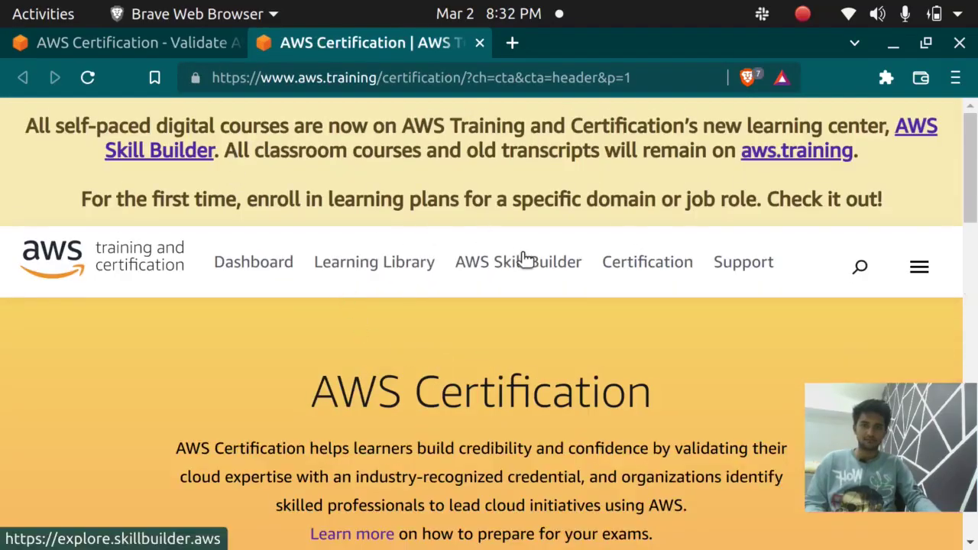
scroll(524, 260, "down", 4)
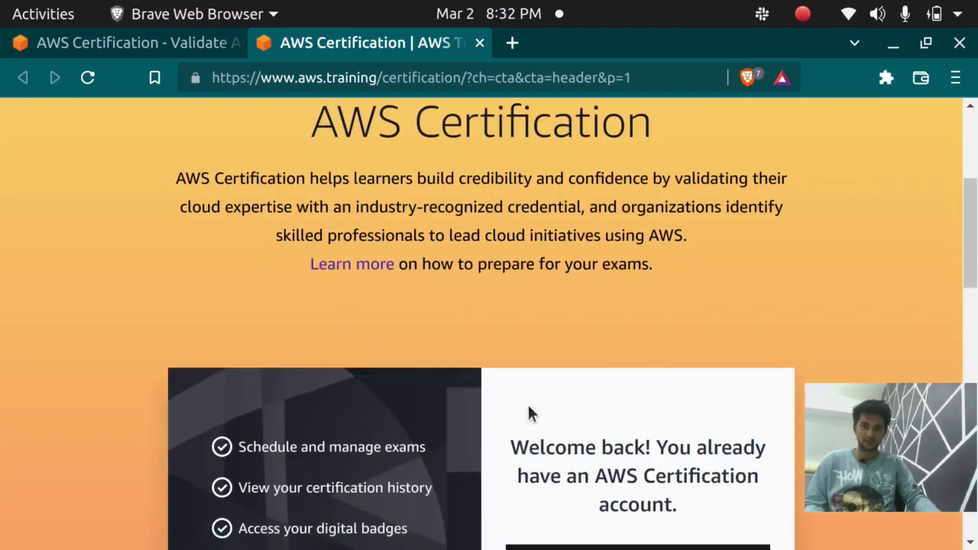
scroll(534, 409, "down", 2)
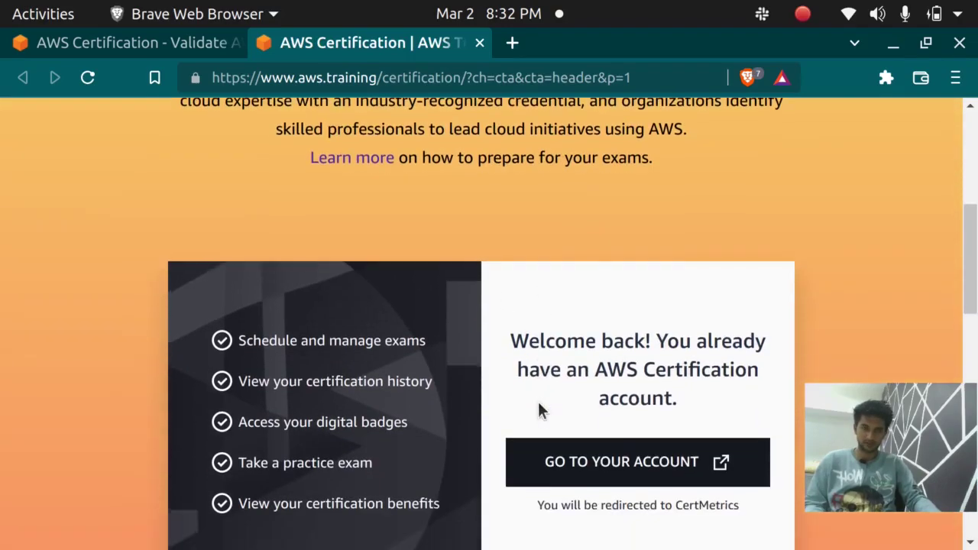
- Go to the existing AWS Certification account and open Register for an Exam
left_click(591, 458)
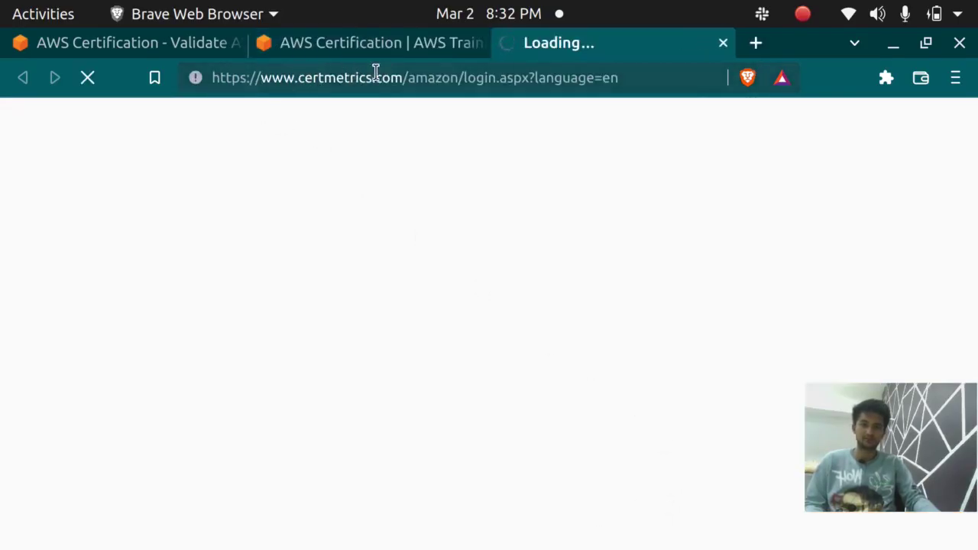
scroll(672, 245, "down", 1)
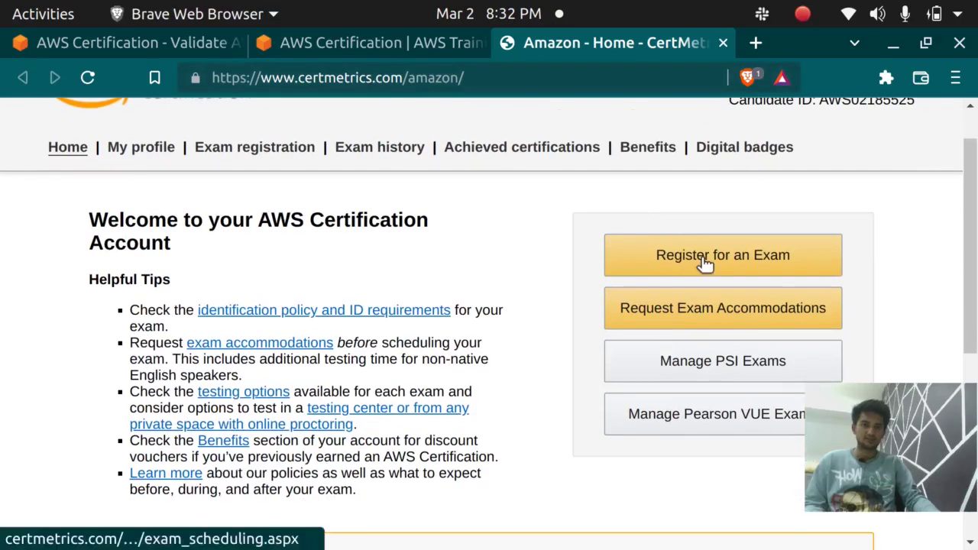
left_click(690, 256)
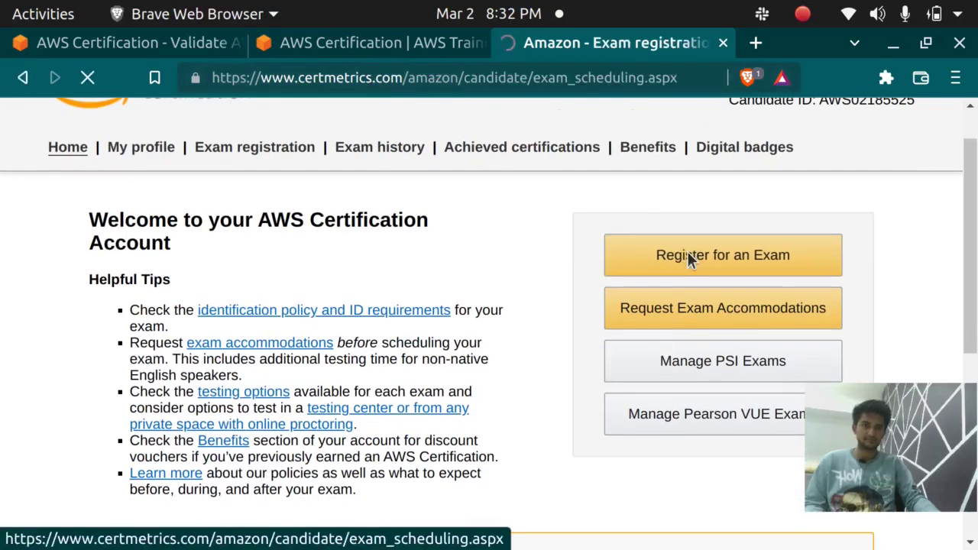
- Locate Solutions Architect - Associate (SAA-C02) among the eligible exams and highlight its name and code
scroll(475, 273, "down", 7)
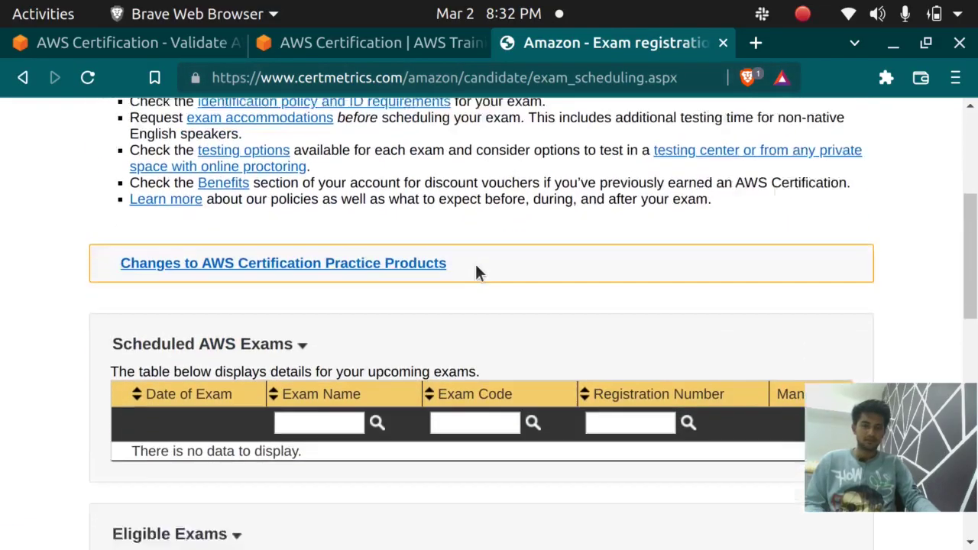
scroll(489, 271, "down", 1)
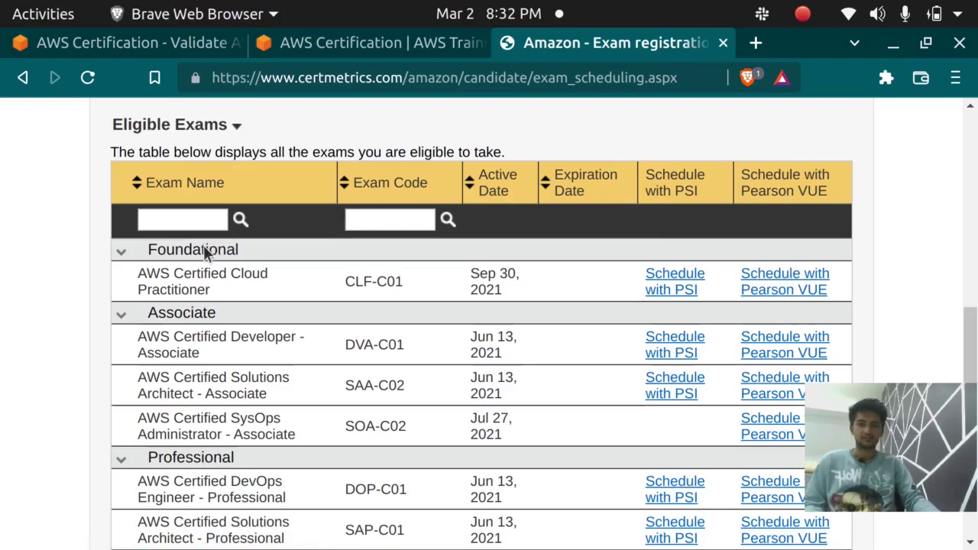
scroll(176, 267, "down", 1)
scroll(191, 218, "down", 1)
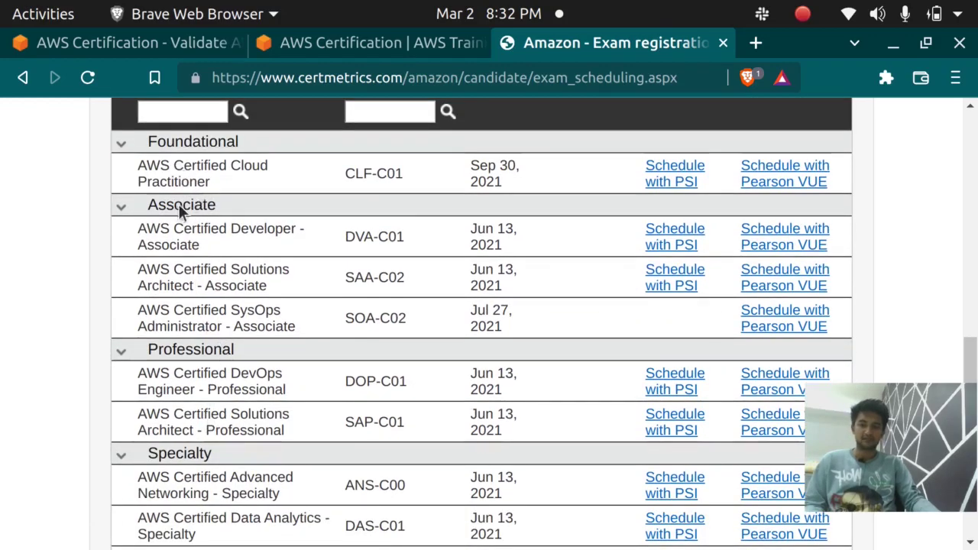
scroll(201, 262, "down", 1)
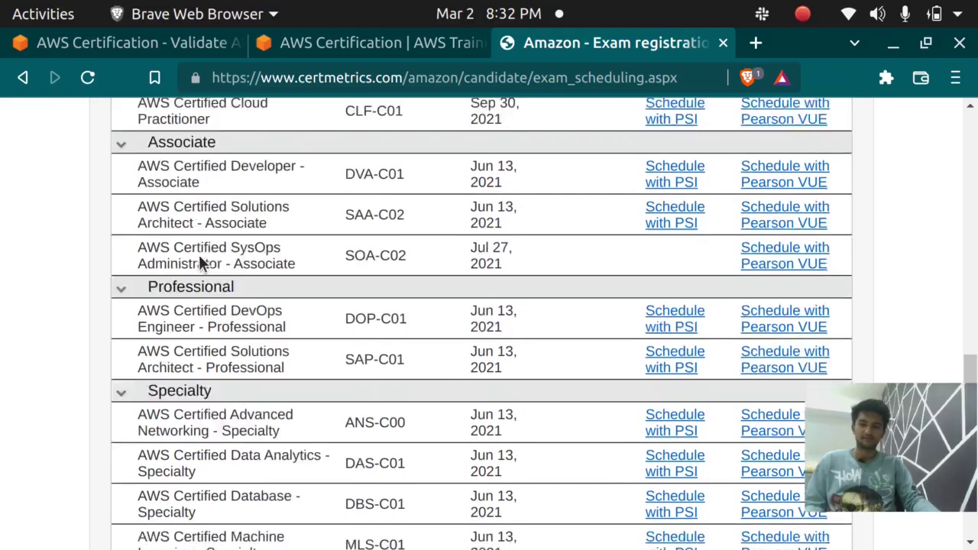
scroll(200, 261, "down", 1)
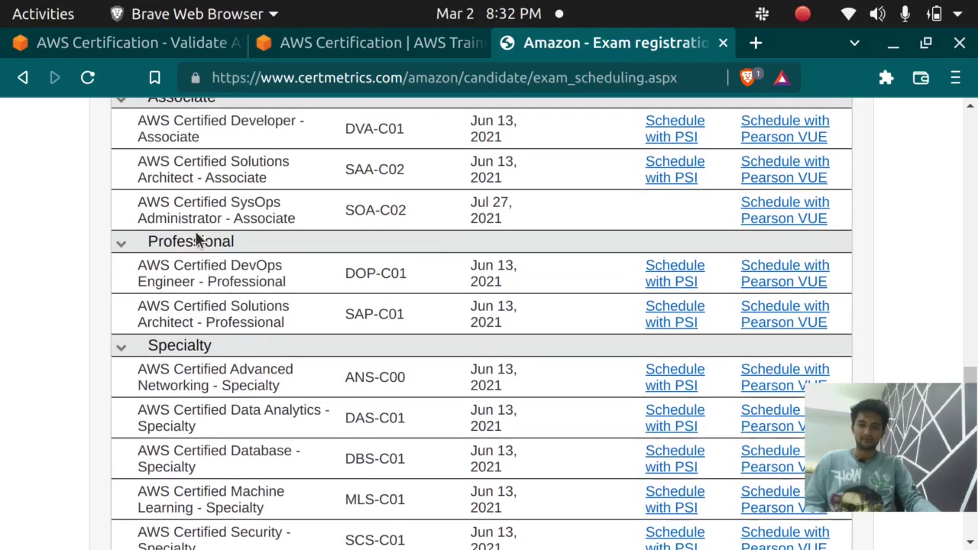
left_click_drag(135, 159, 268, 177)
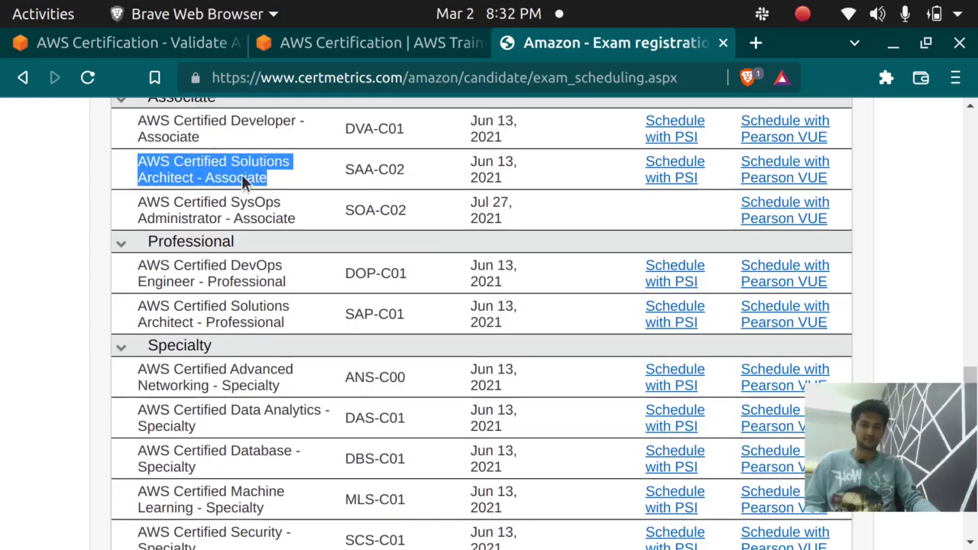
left_click_drag(347, 174, 420, 174)
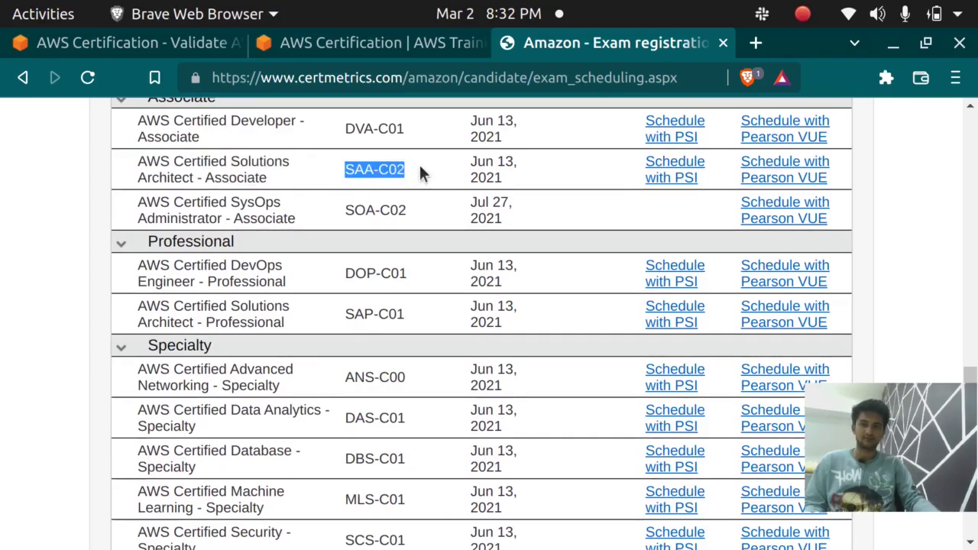
- Schedule SAA-C02 with PSI and review its test details: 130 minutes, English, ready to schedule
left_click(675, 170)
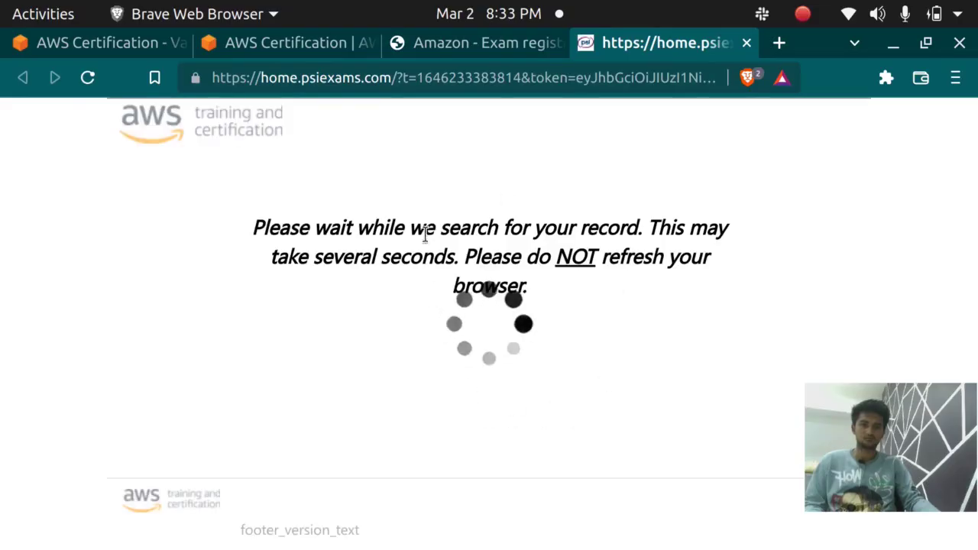
scroll(294, 280, "down", 3)
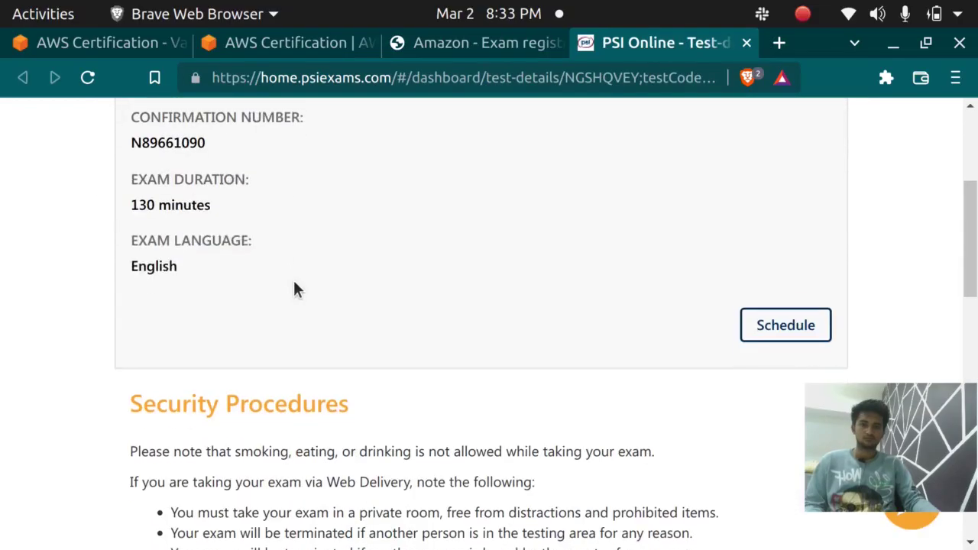
scroll(295, 286, "up", 3)
scroll(295, 286, "down", 1)
triple_click(309, 220)
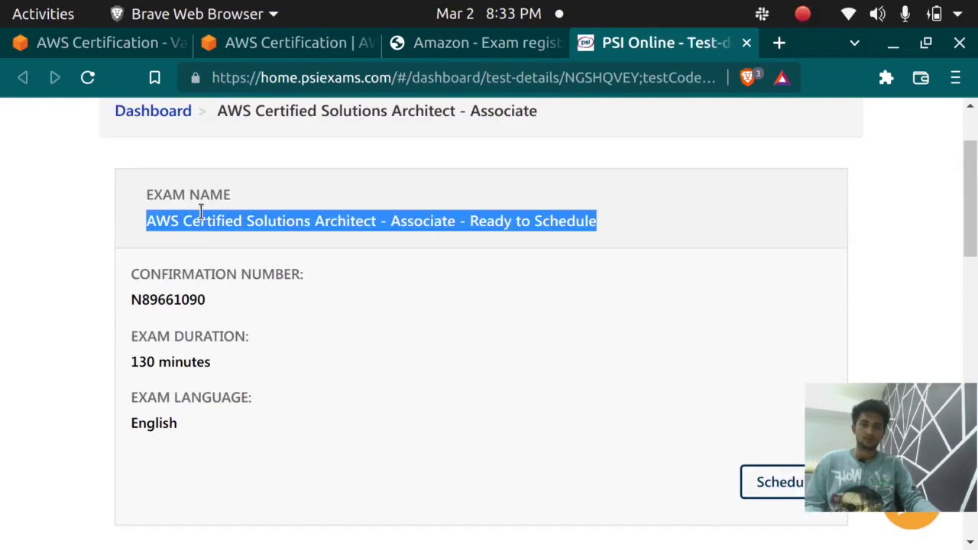
scroll(181, 272, "down", 2)
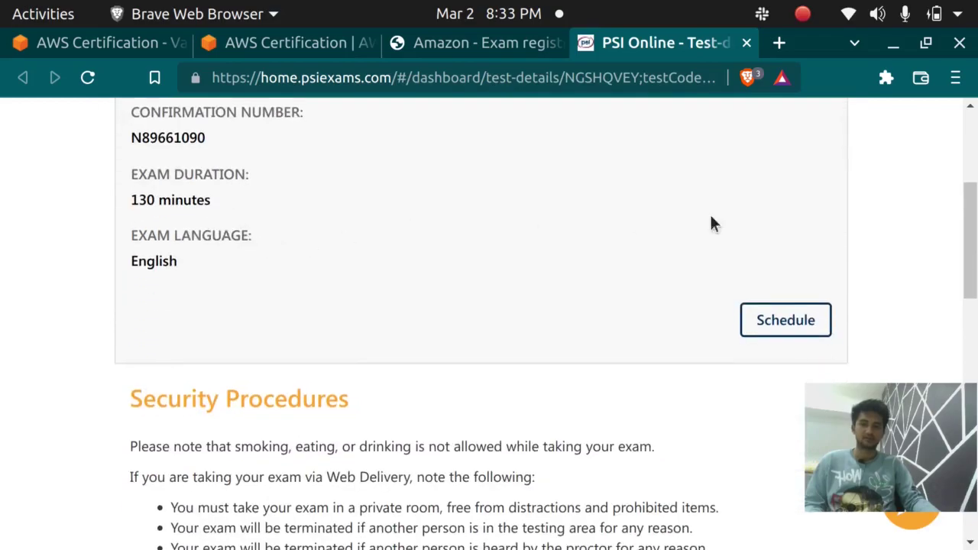
- Start scheduling, confirm the exam, and pick Remote Online Proctored Exam as the delivery mode
left_click(762, 316)
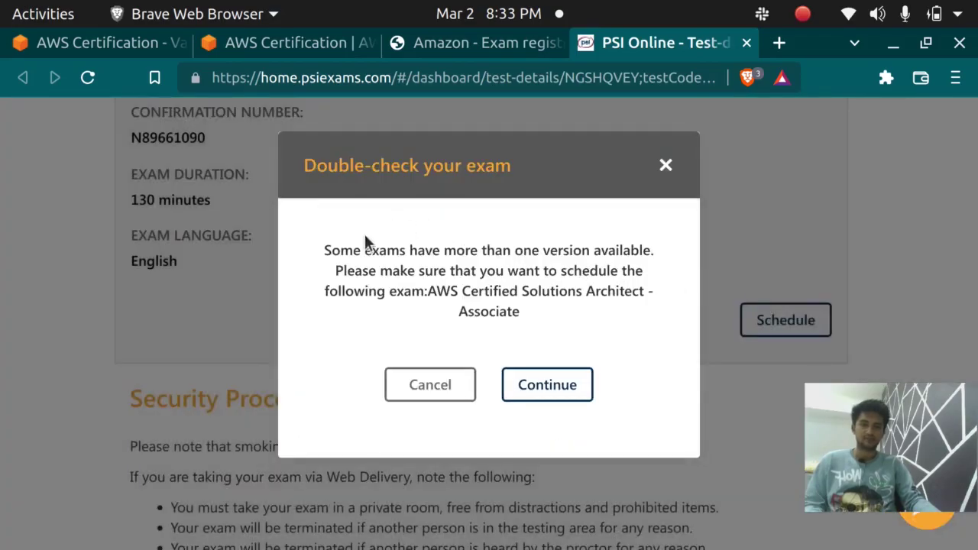
left_click(563, 376)
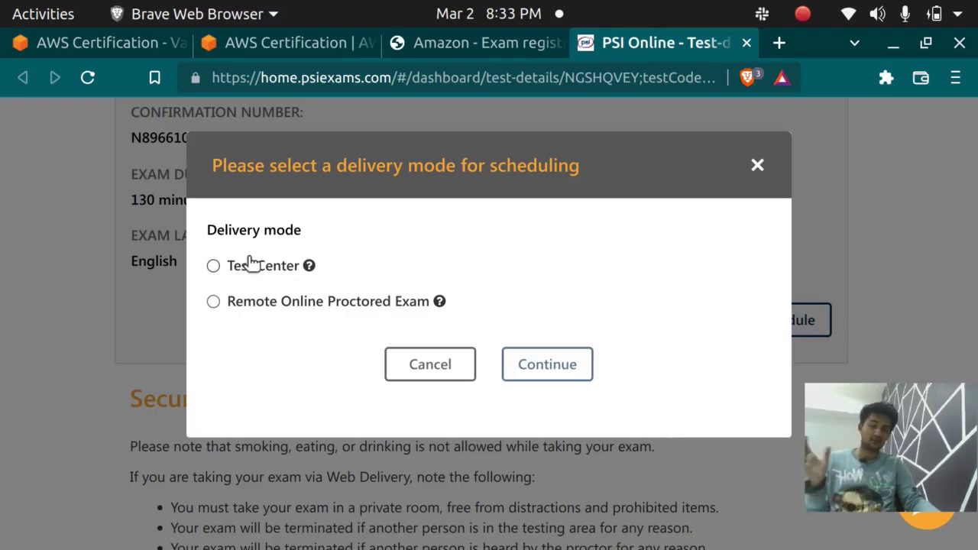
left_click(259, 305)
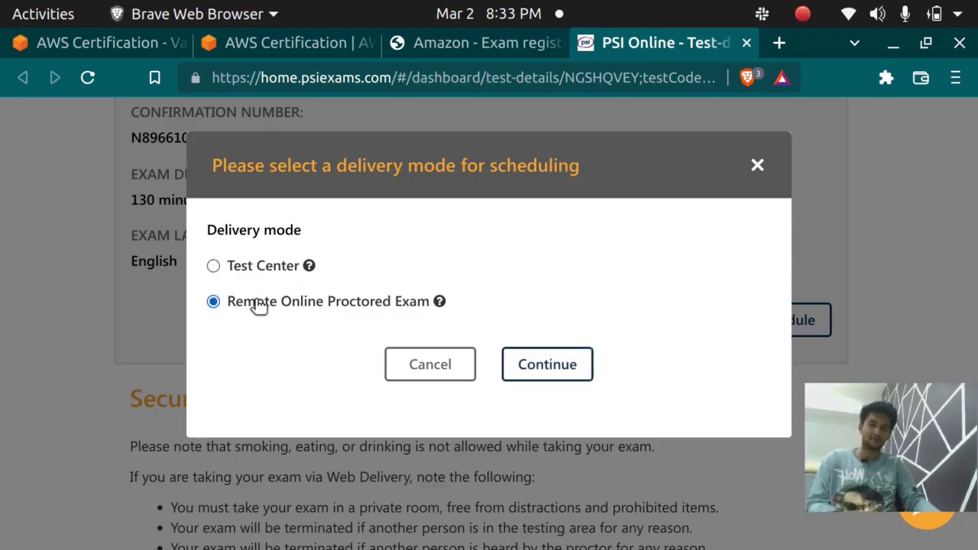
left_click(560, 363)
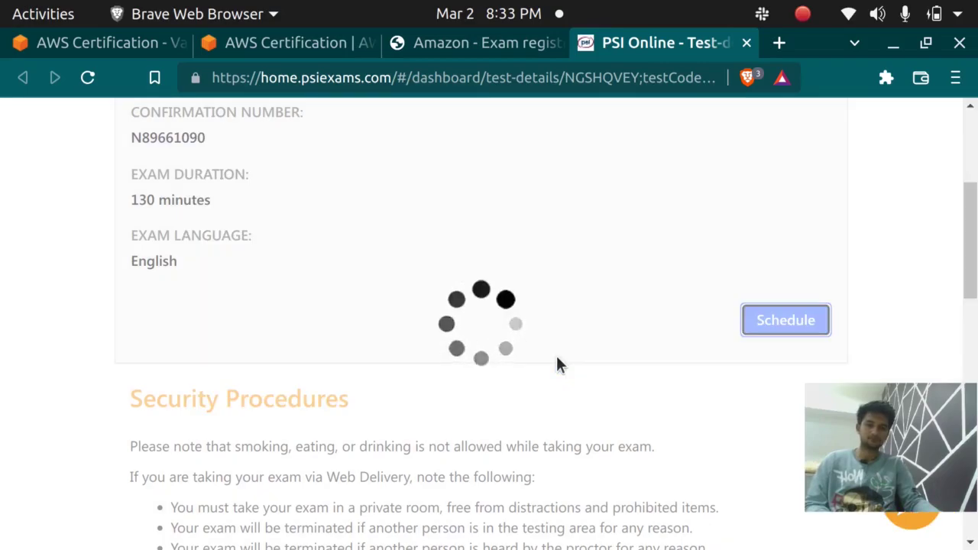
- Set both the exam language and proctor language to English
scroll(339, 267, "down", 3)
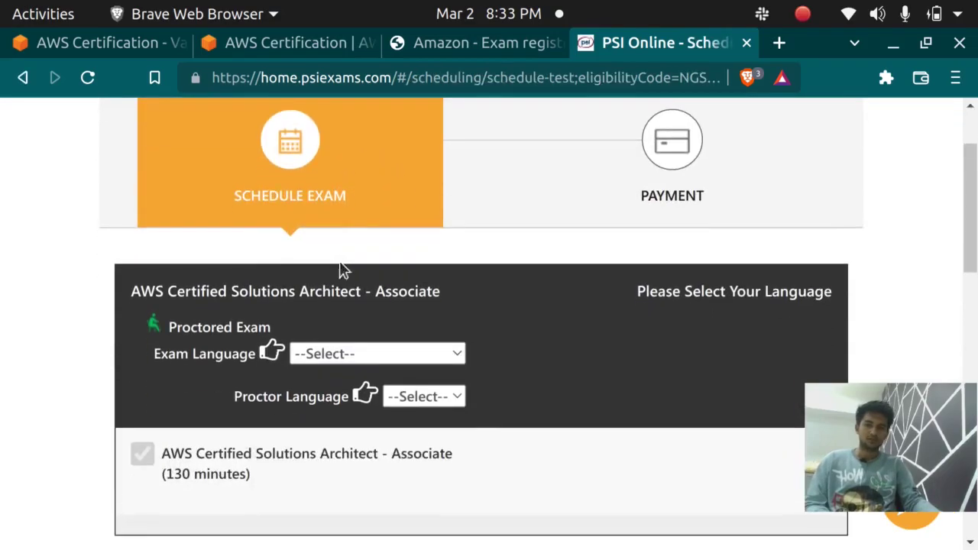
left_click(390, 354)
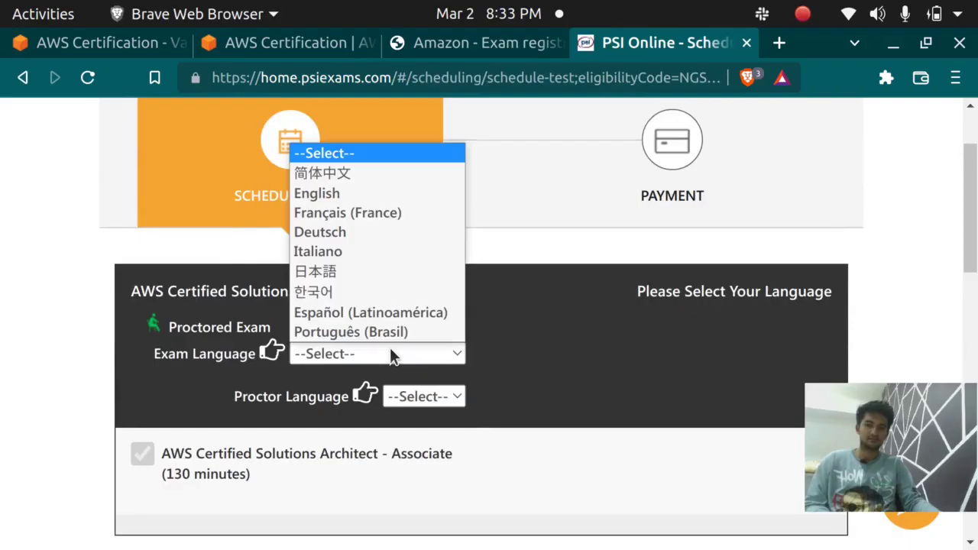
left_click(348, 196)
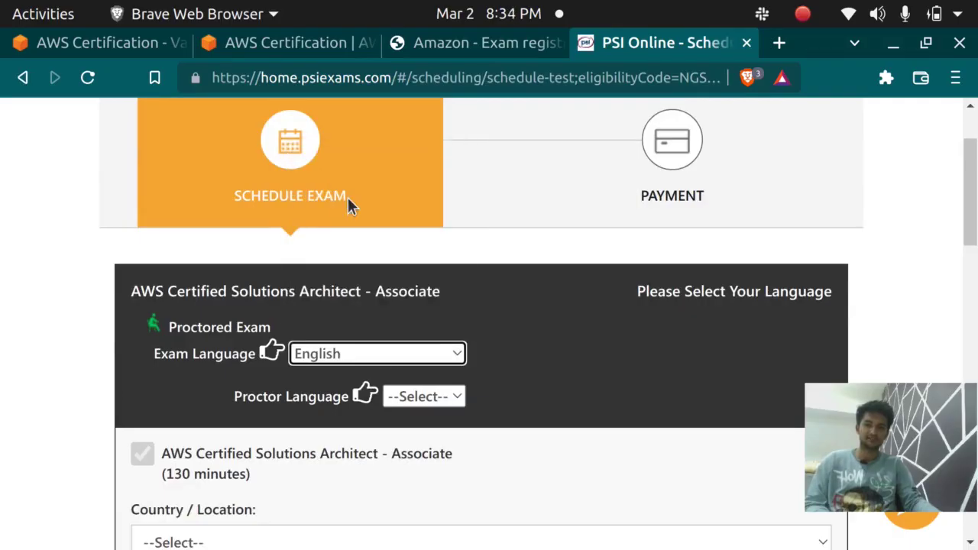
left_click(431, 401)
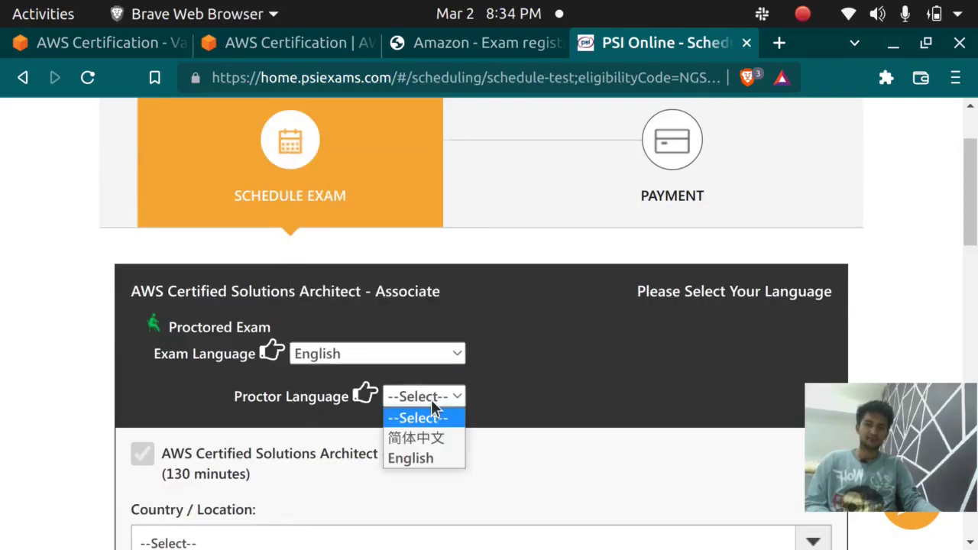
left_click(434, 457)
- Set the country/location to India and the timezone to Asia/Kolkata
scroll(433, 421, "down", 4)
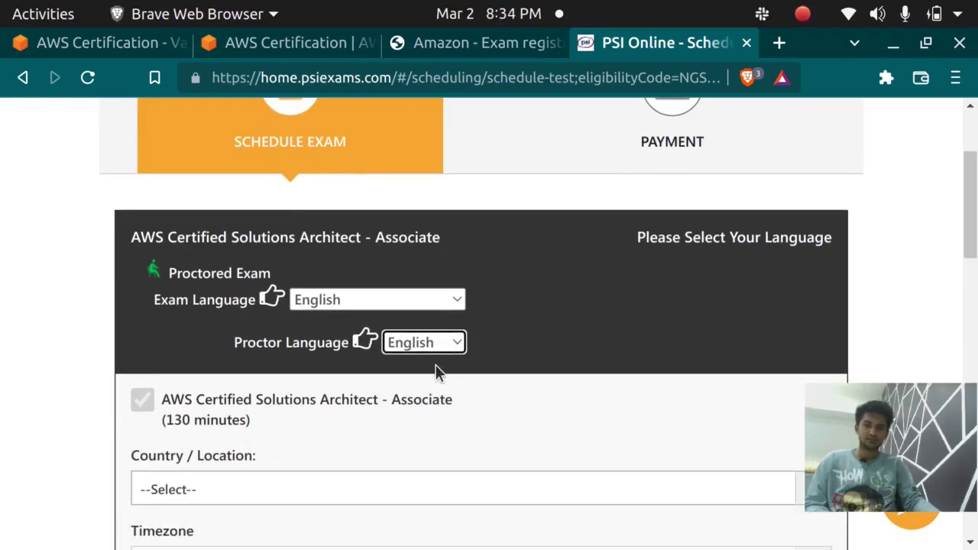
left_click(336, 389)
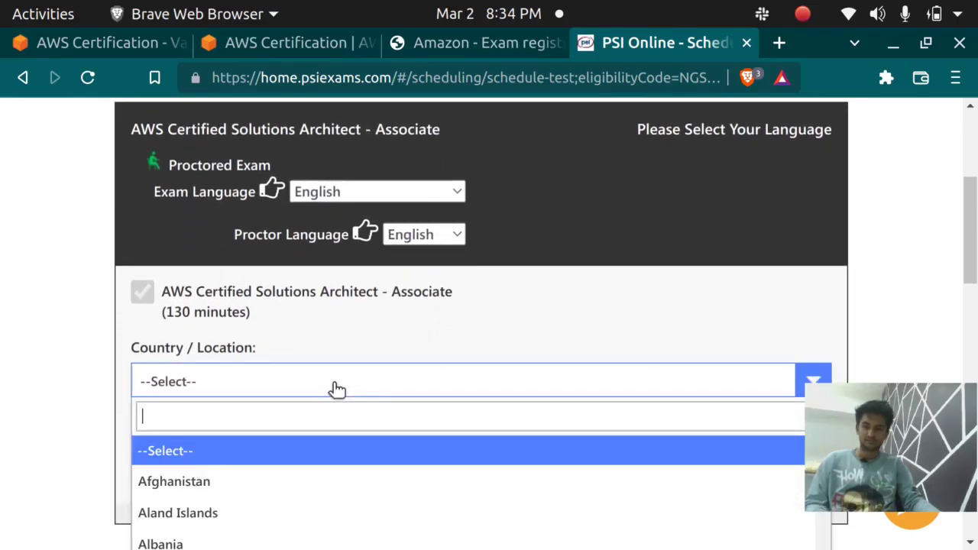
type("inda")
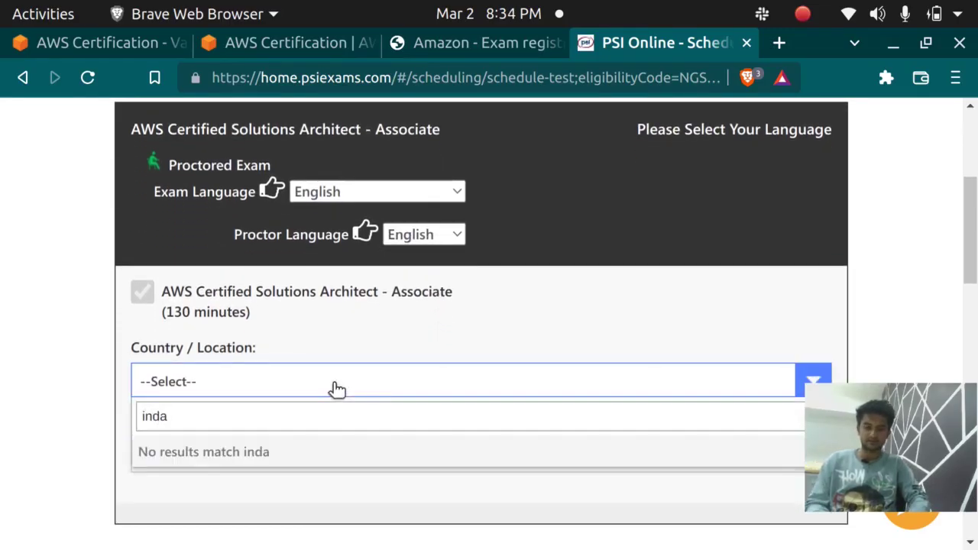
key("BackSpace")
type("i")
left_click(281, 486)
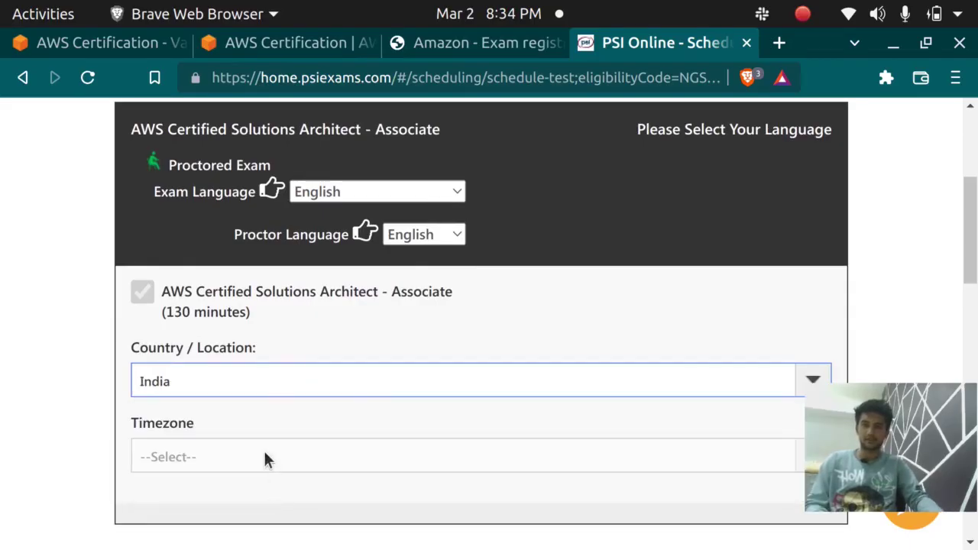
scroll(264, 454, "down", 1)
left_click(273, 417)
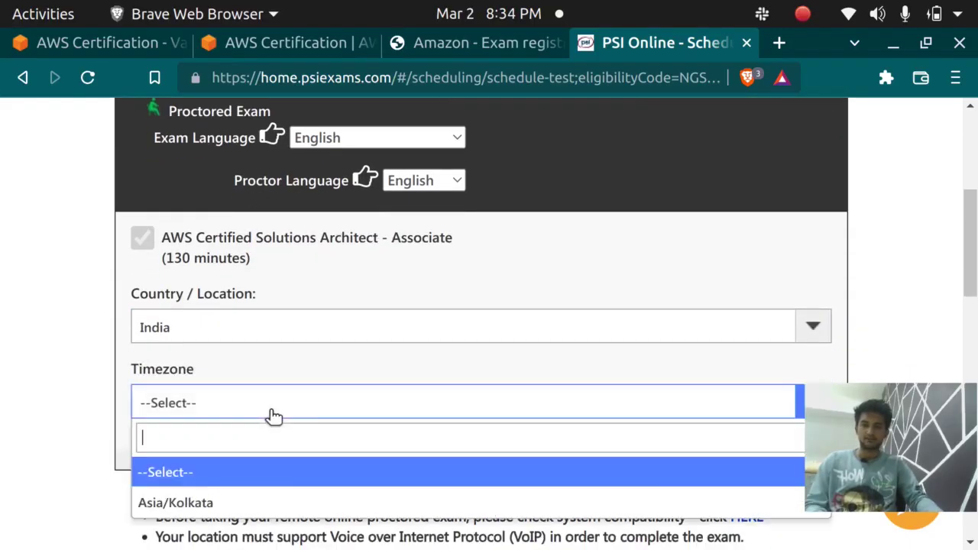
left_click(280, 499)
scroll(293, 393, "down", 3)
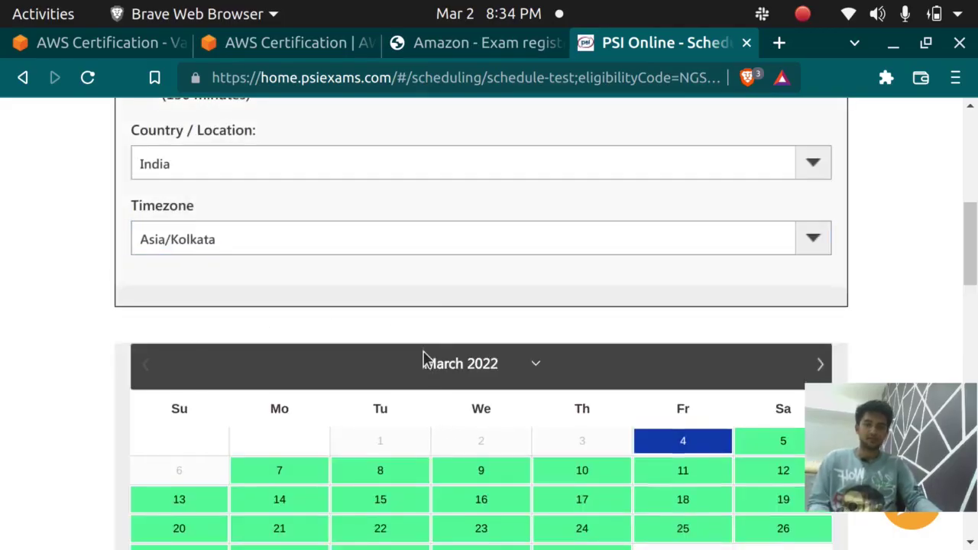
- Pick Saturday, March 5, 2022 and the 04:00 PM afternoon start time
scroll(423, 351, "down", 4)
scroll(426, 359, "up", 2)
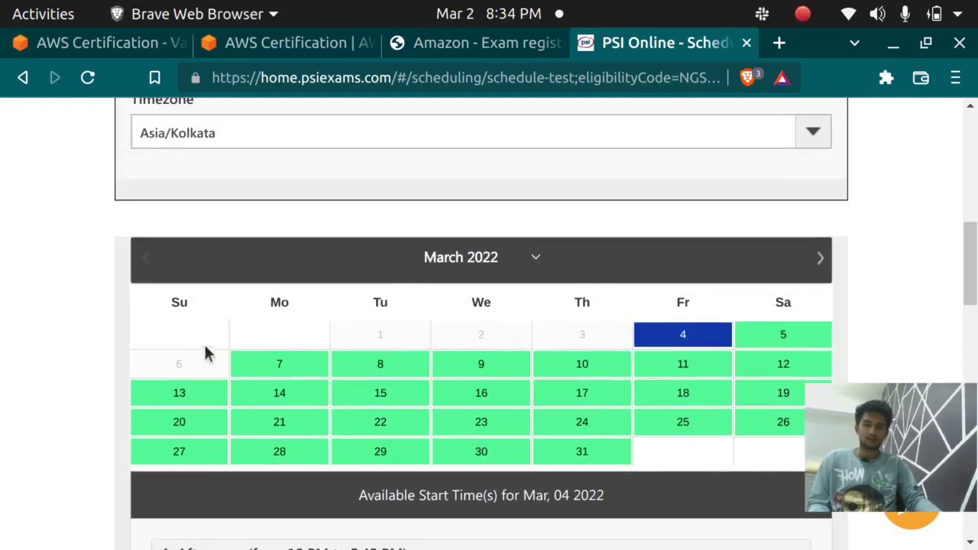
left_click(764, 330)
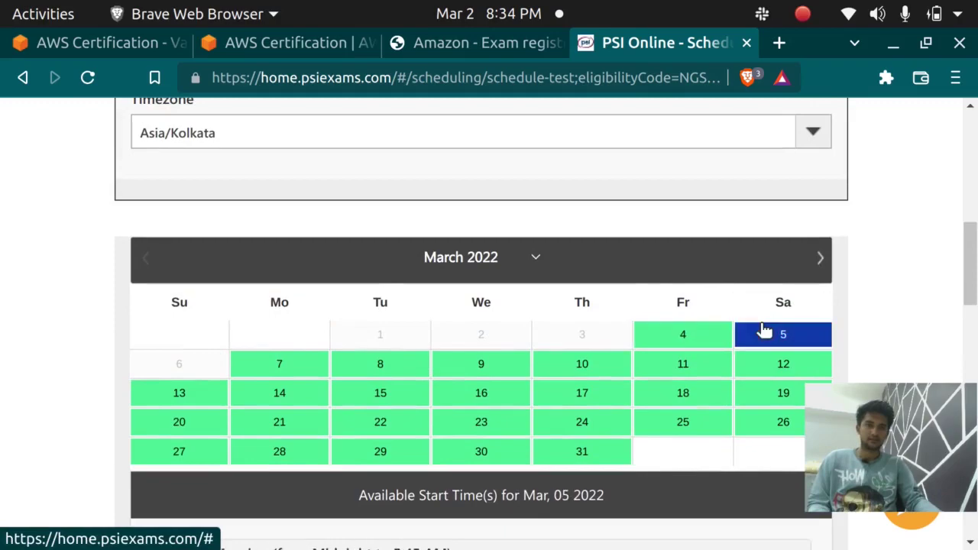
scroll(734, 327, "down", 5)
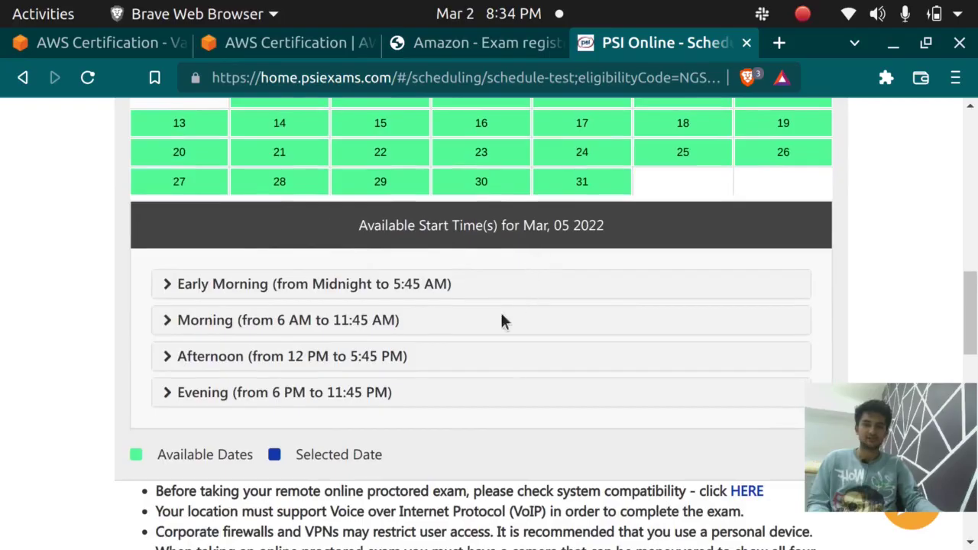
left_click(357, 358)
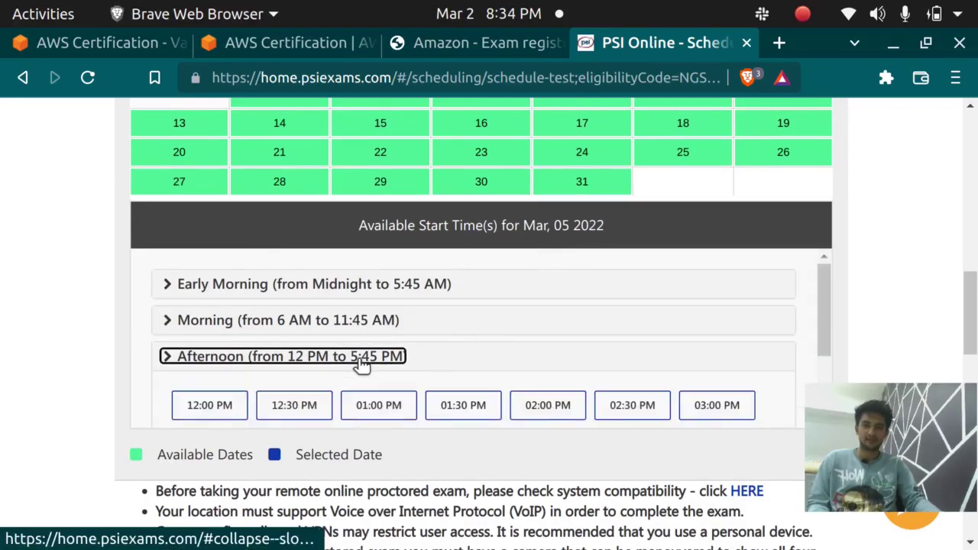
scroll(360, 364, "down", 2)
left_click(311, 342)
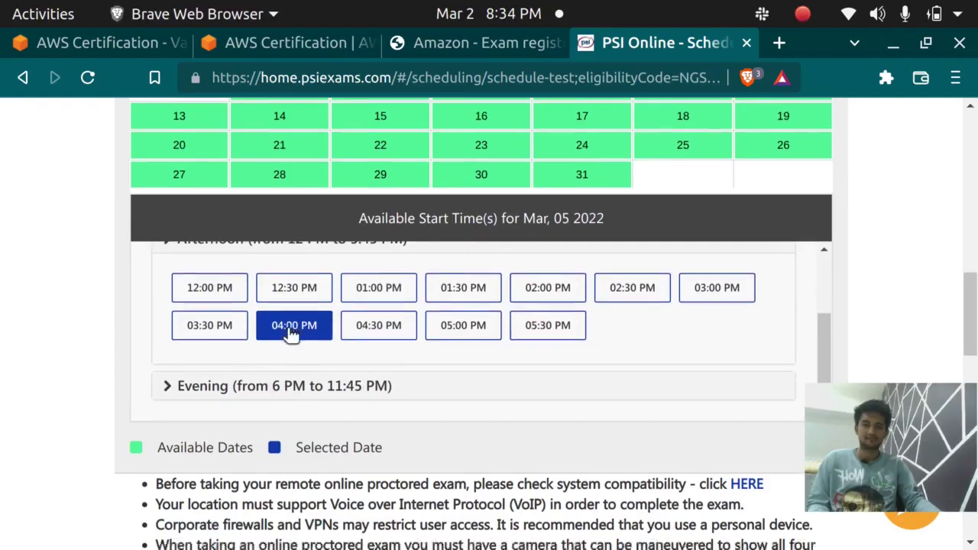
scroll(290, 336, "down", 3)
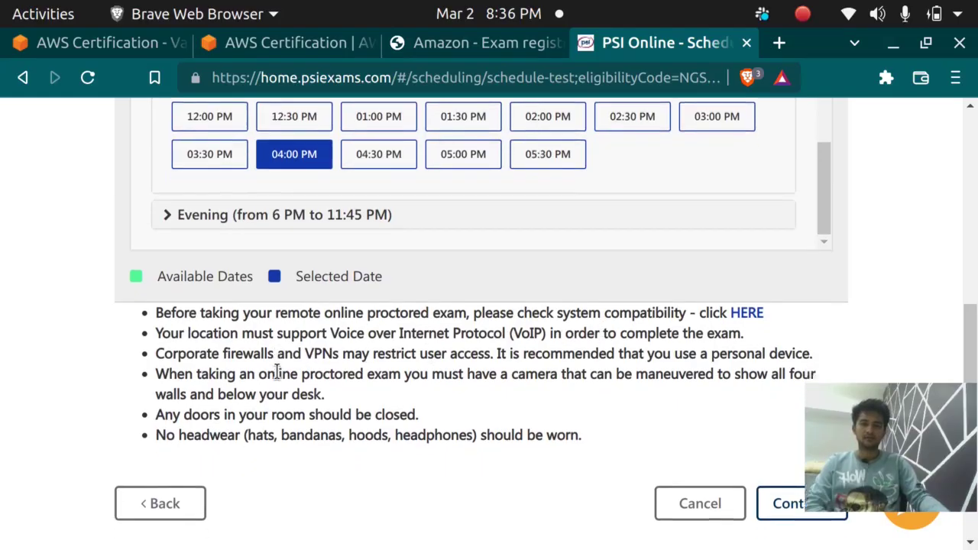
scroll(204, 332, "down", 1)
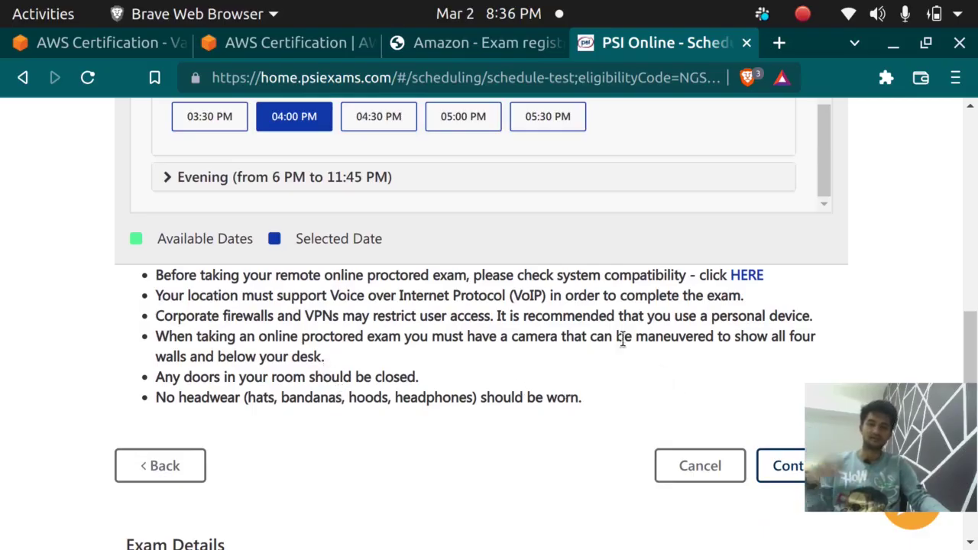
scroll(622, 338, "up", 2)
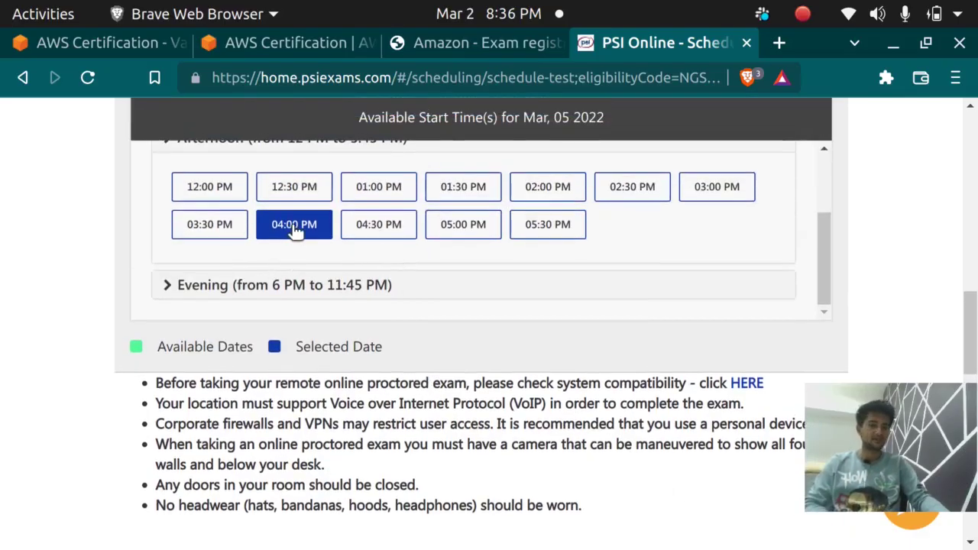
scroll(329, 245, "up", 6)
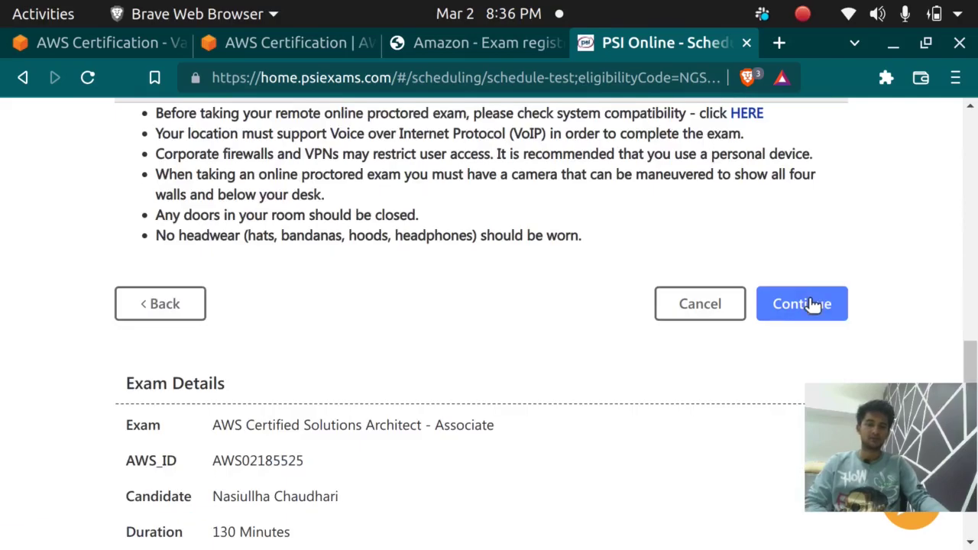
- Submit and confirm the Mar 05, 2022 04:00 PM booking, then close the success message
left_click(811, 302)
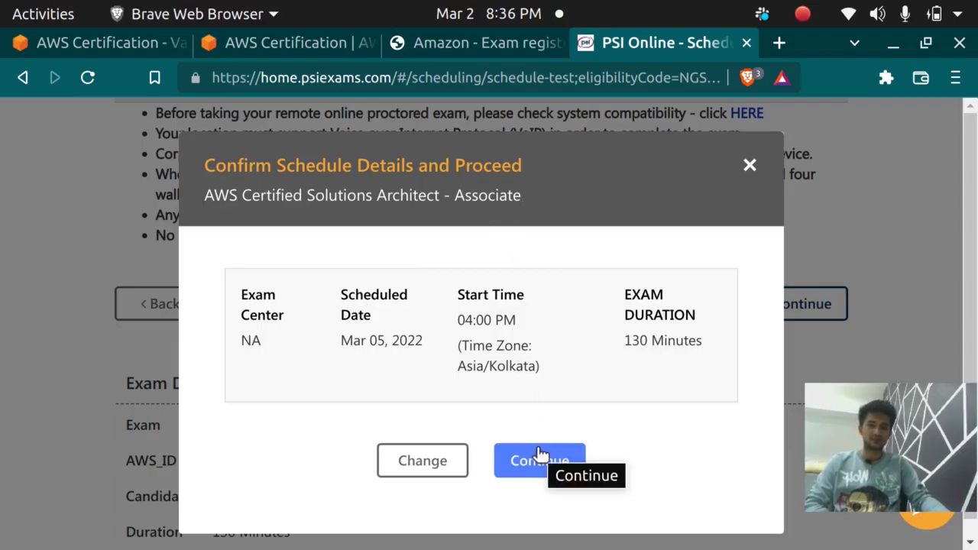
left_click_drag(458, 322, 567, 323)
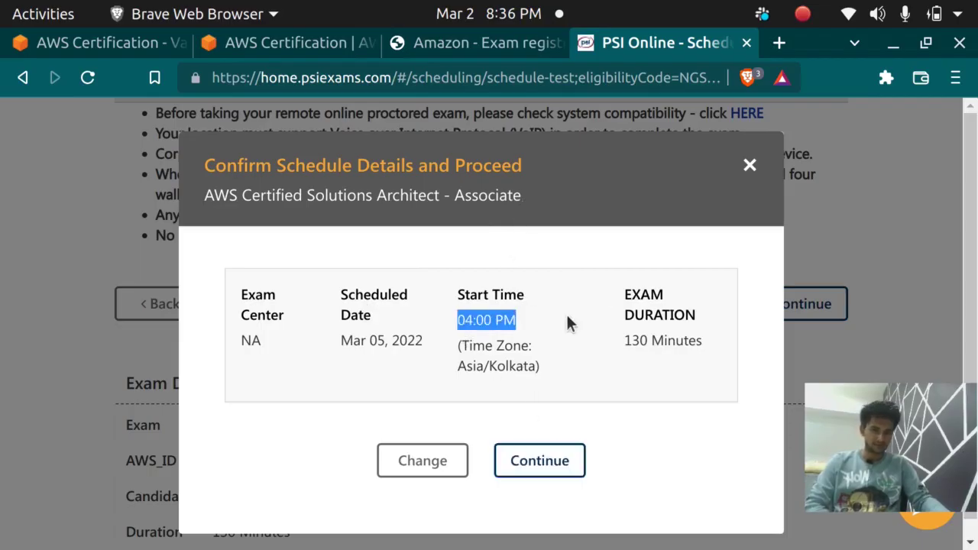
left_click(406, 339)
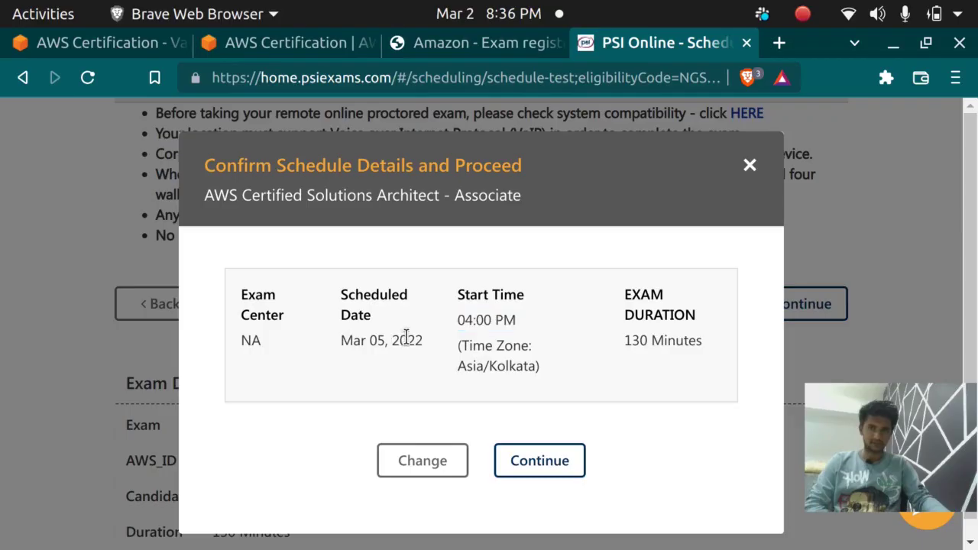
left_click(576, 472)
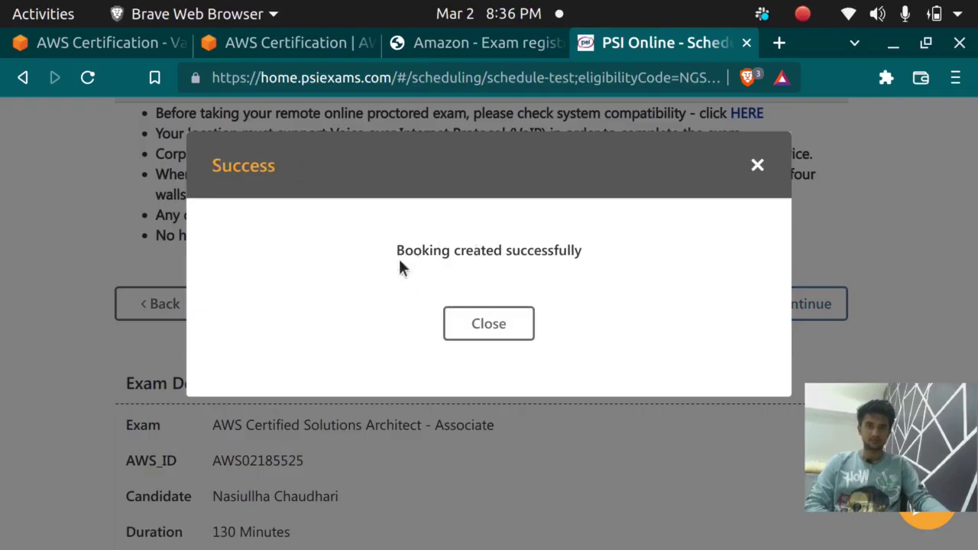
left_click(516, 313)
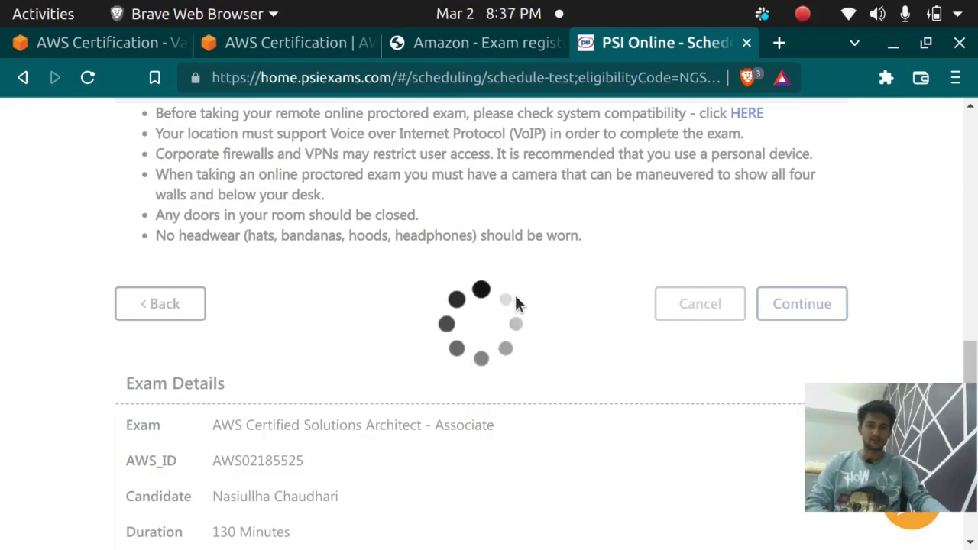
- Scroll the payment page down to the voucher and discount coupon section
scroll(500, 279, "down", 5)
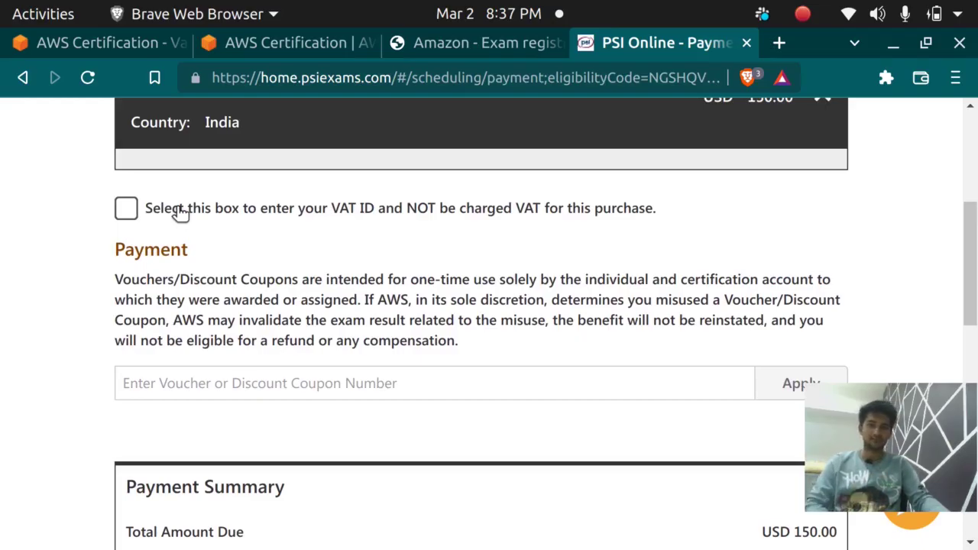
scroll(506, 213, "down", 2)
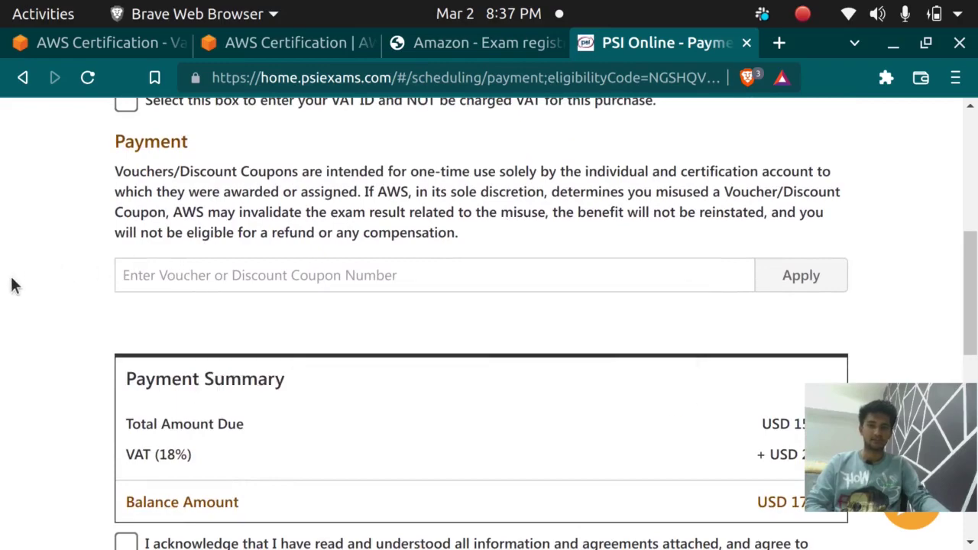
- Select the 50% exam discount code on CertMetrics' Benefits page, then return to PSI payment
left_click(181, 273)
left_click(256, 44)
left_click(434, 43)
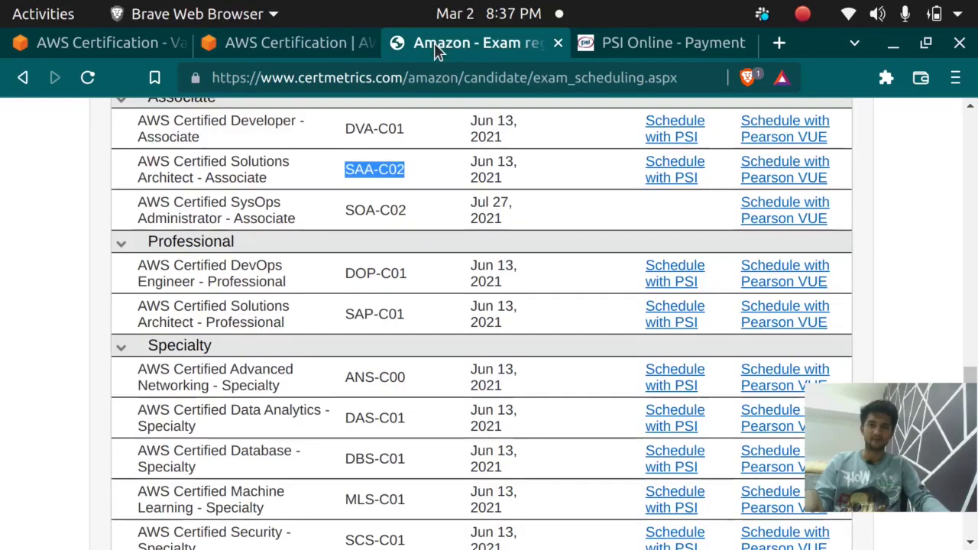
scroll(465, 131, "up", 10)
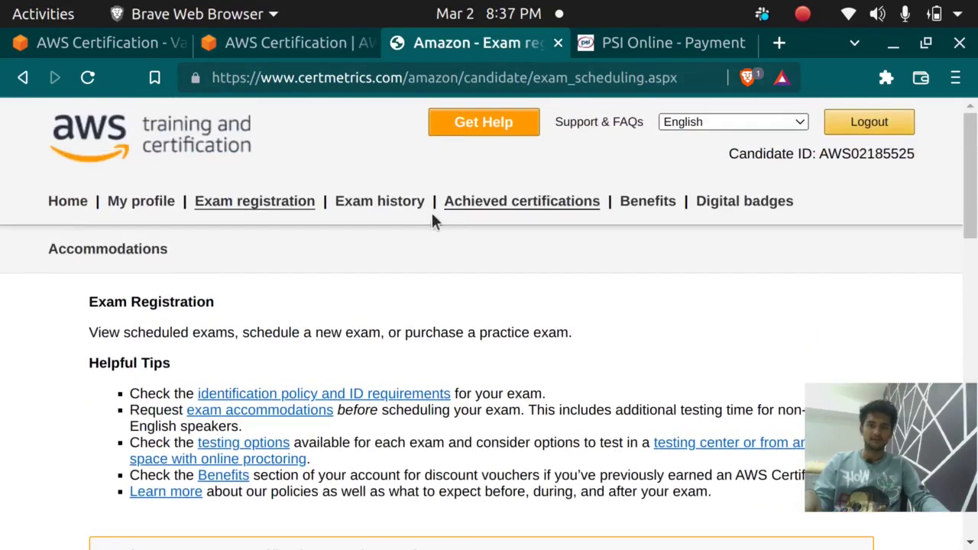
left_click(654, 204)
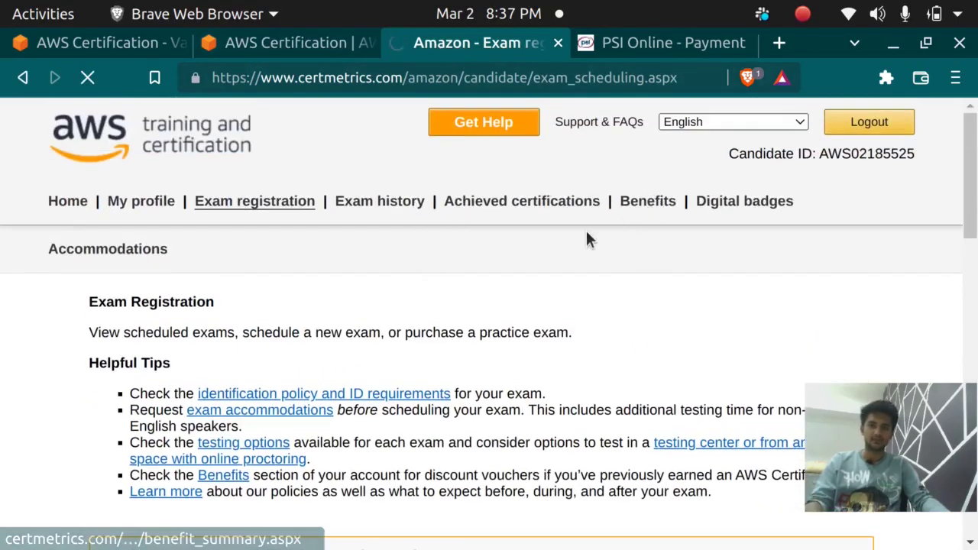
scroll(586, 240, "down", 10)
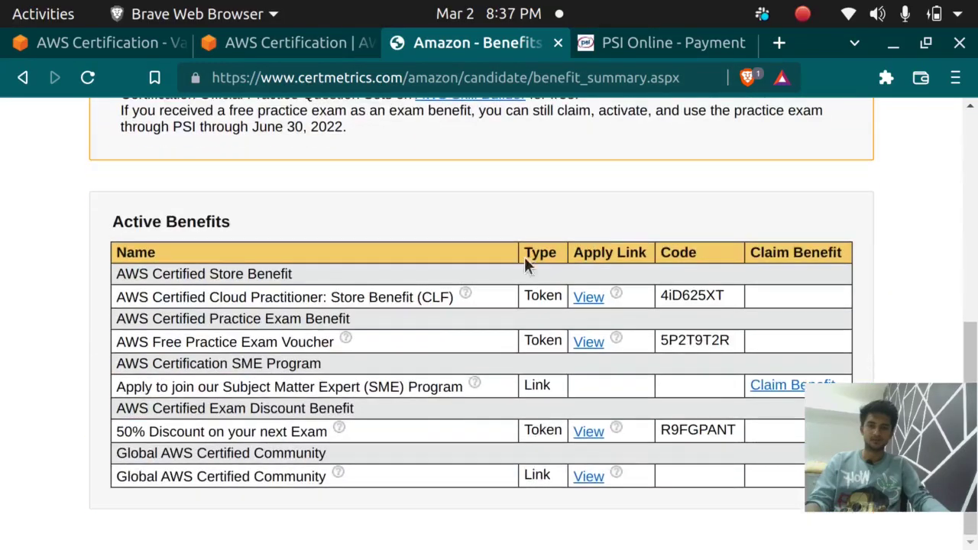
double_click(690, 428)
key("ctrl+c")
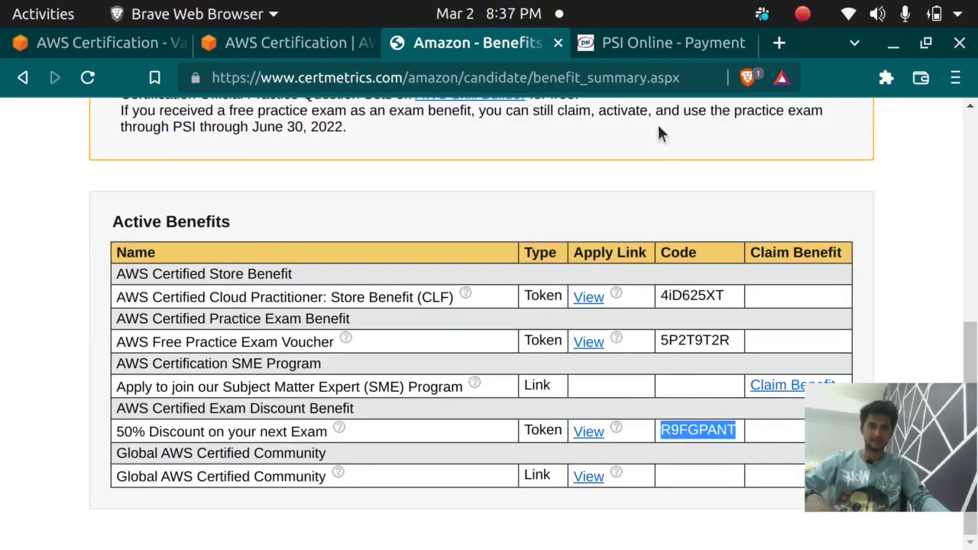
left_click(649, 43)
- Paste the discount code into the voucher field and apply the 50% coupon, reducing the balance to USD 88.50
scroll(366, 387, "down", 2)
scroll(366, 388, "up", 1)
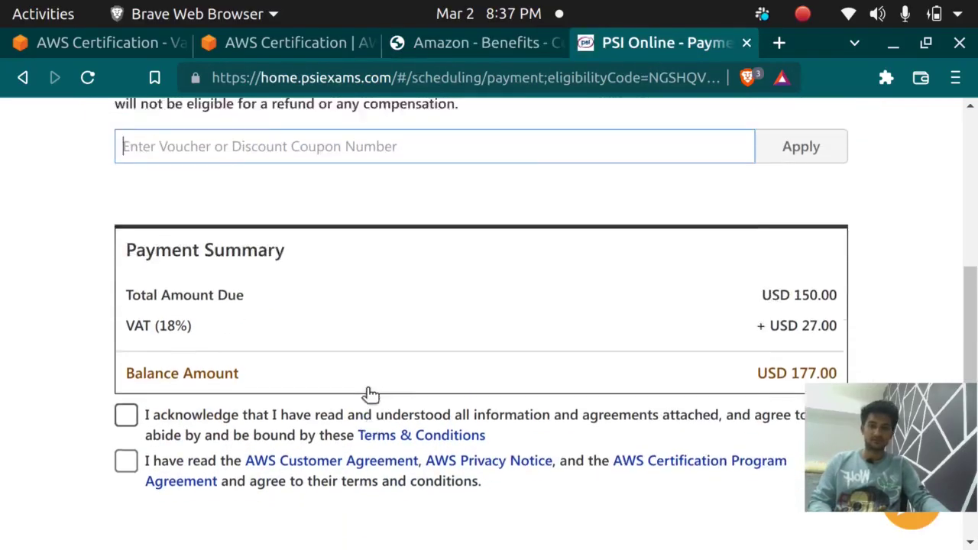
scroll(366, 387, "up", 2)
key("ctrl+v")
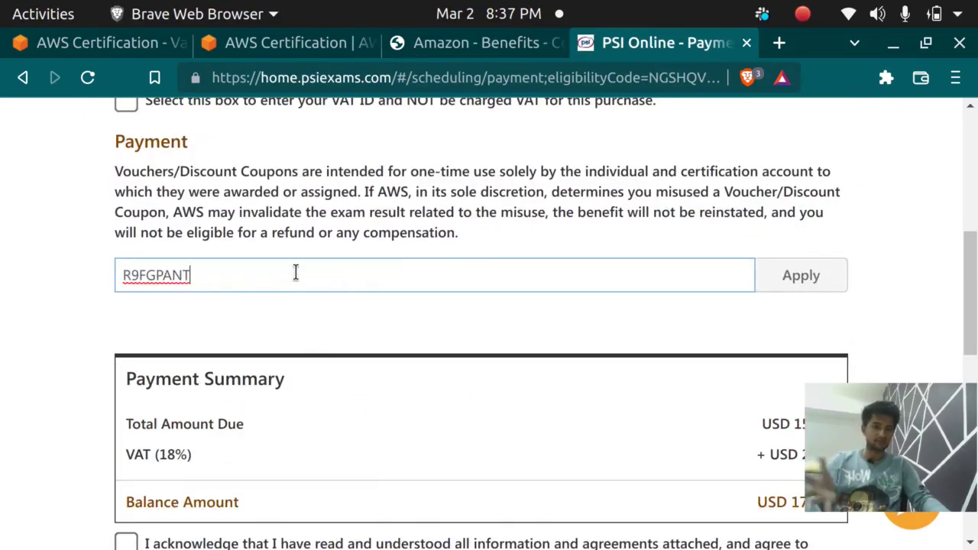
scroll(764, 267, "down", 3)
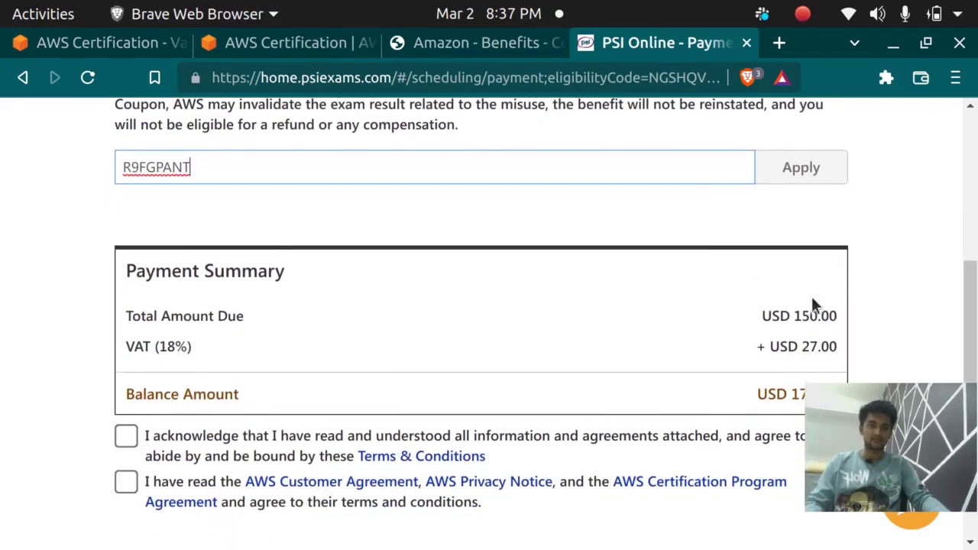
left_click(777, 161)
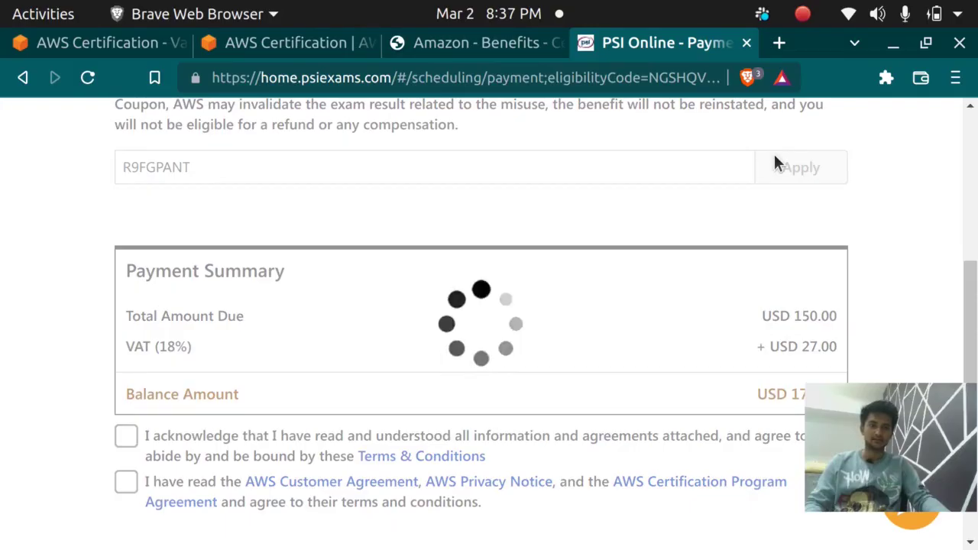
- Accept the Terms & Conditions and the AWS customer and program agreements
scroll(773, 154, "down", 1)
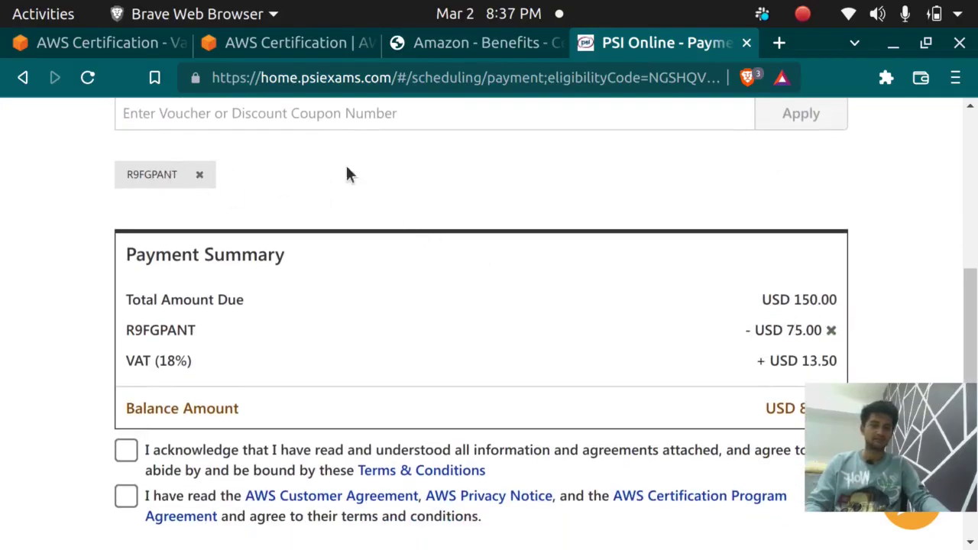
scroll(367, 168, "down", 2)
left_click(126, 343)
left_click(123, 393)
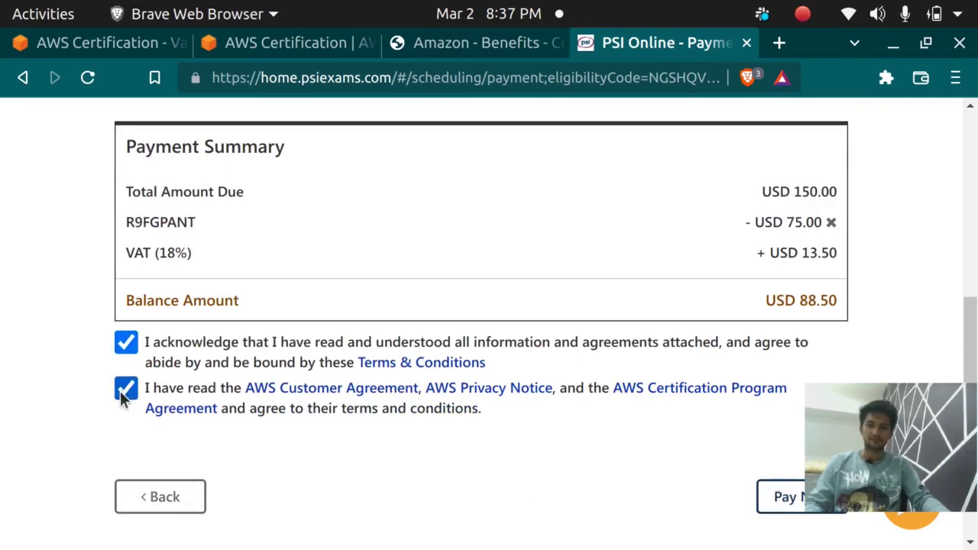
scroll(278, 291, "down", 2)
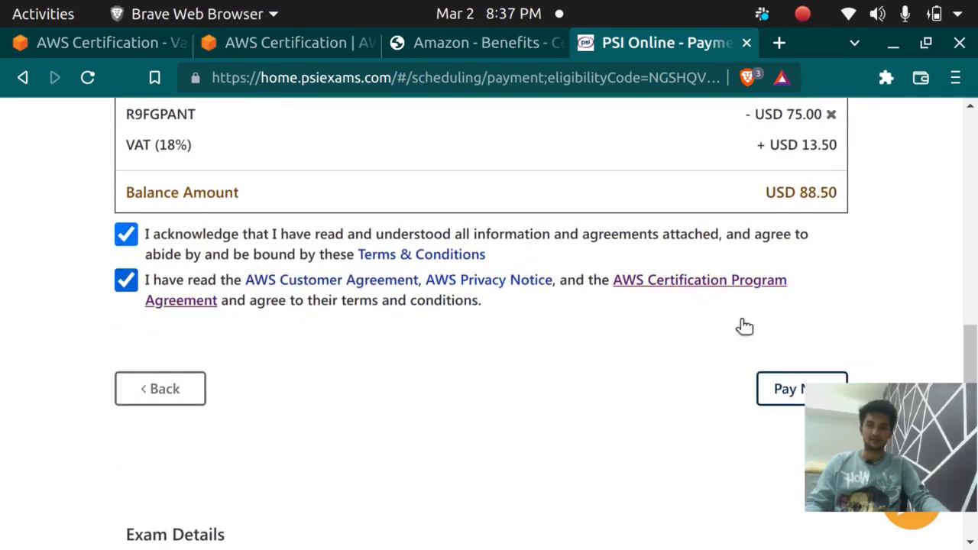
scroll(745, 397, "down", 1)
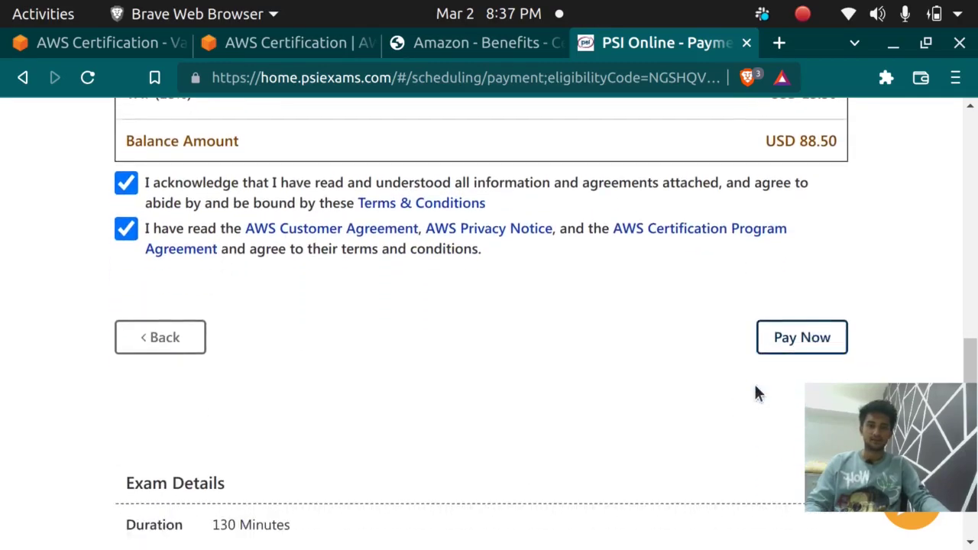
- Pay the USD 88.50 balance with Pay Now and confirm the redirect to the payment portal
left_click(795, 336)
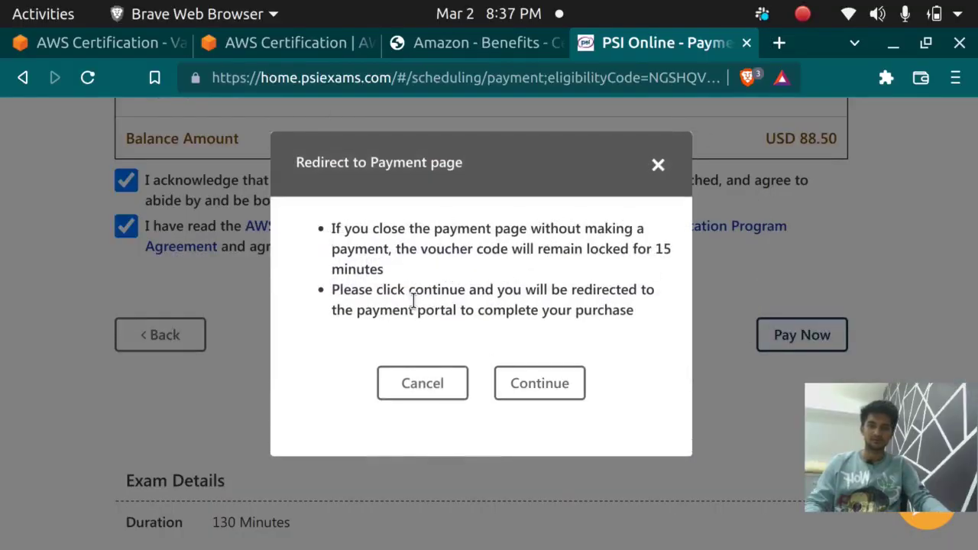
left_click(568, 388)
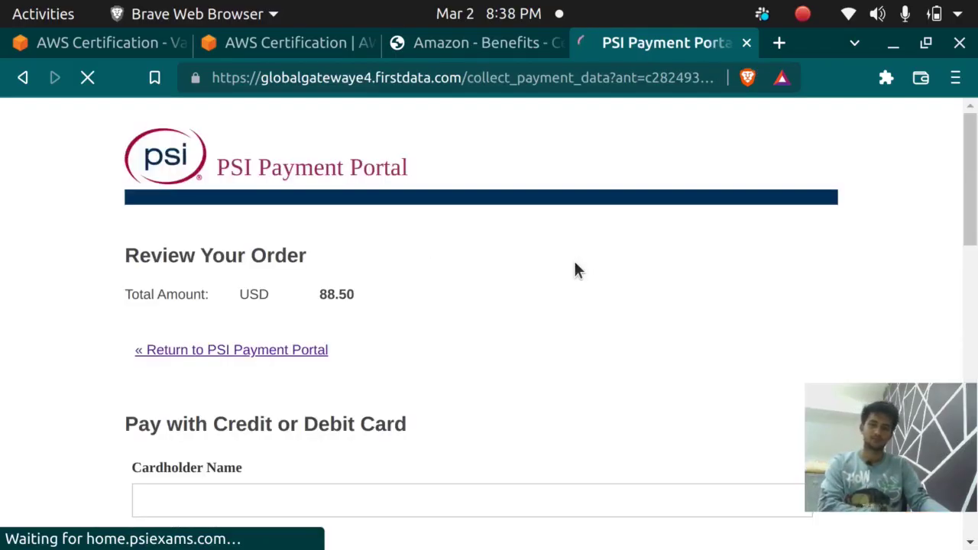
- Scroll down to the blank cardholder name, card number, expiry, security code, and address fields
scroll(574, 262, "down", 3)
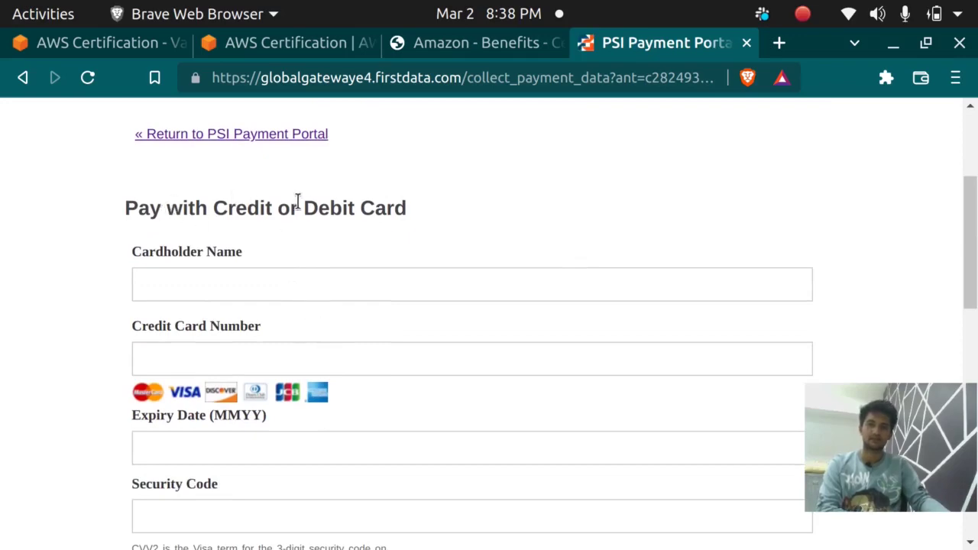
scroll(383, 212, "down", 3)
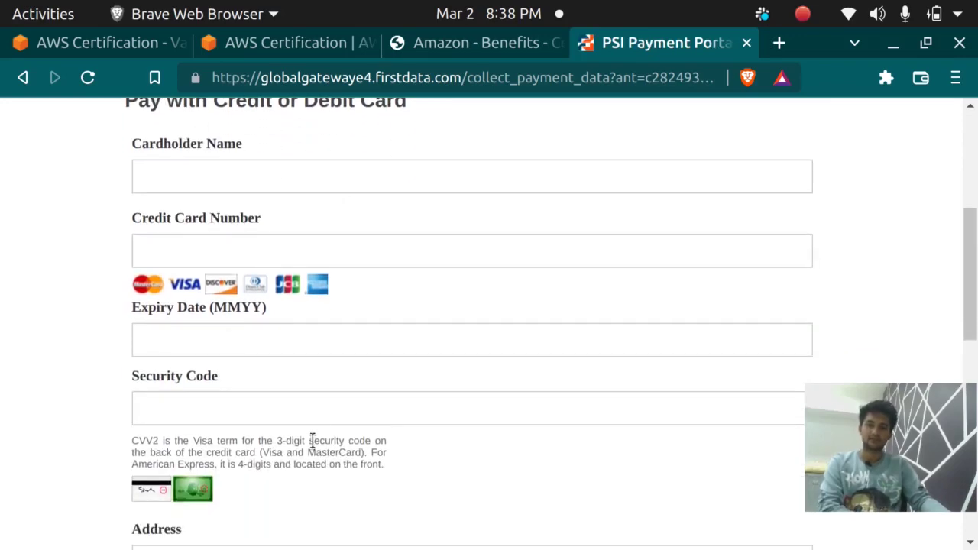
scroll(312, 441, "down", 3)
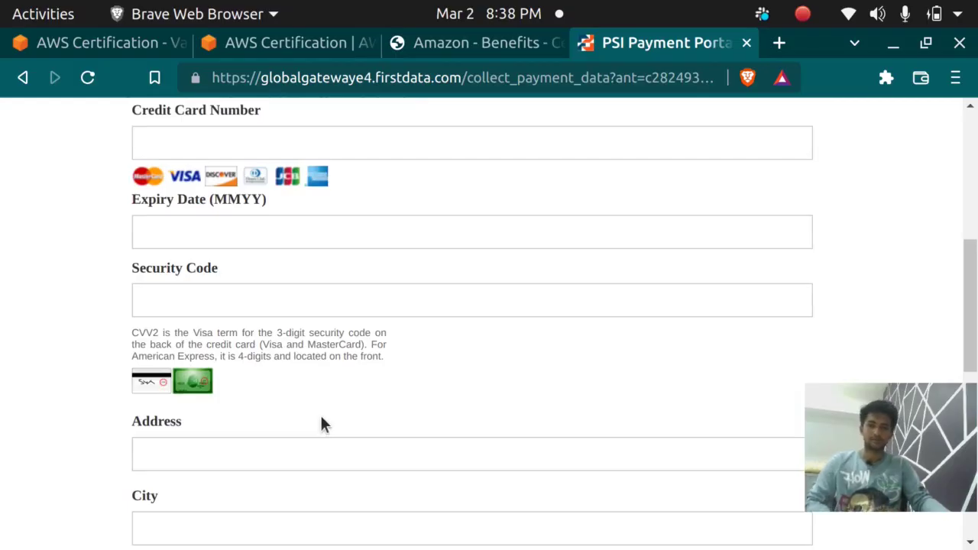